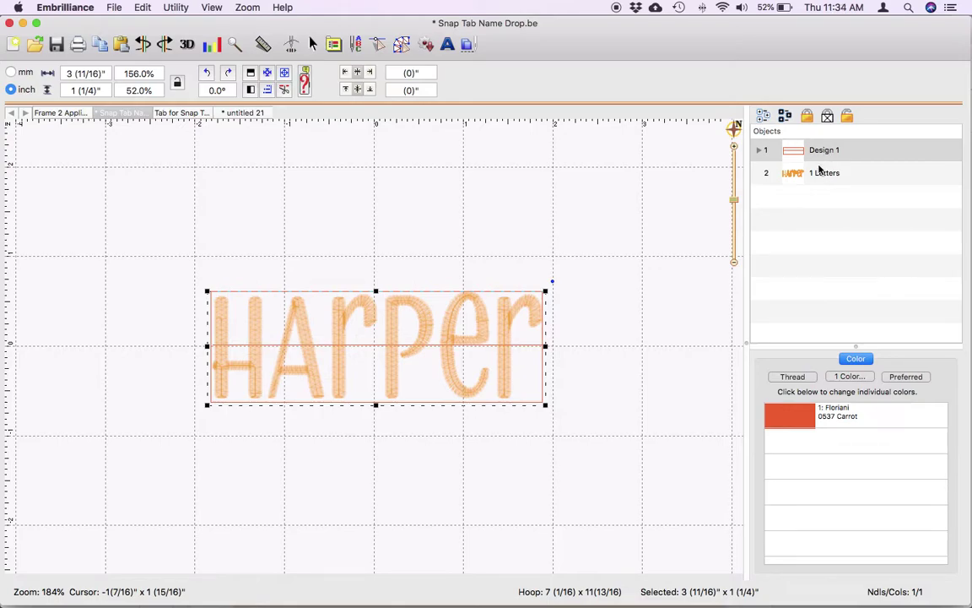
# Step: Replace the text of the lettering object with the new first name and apply it
pyautogui.click(816, 175)
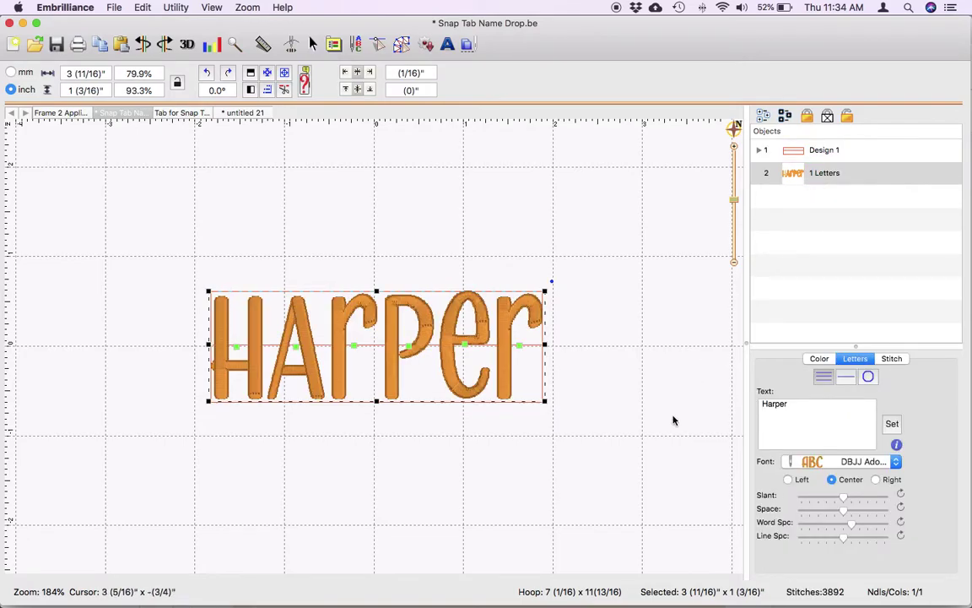
pyautogui.doubleClick(783, 405)
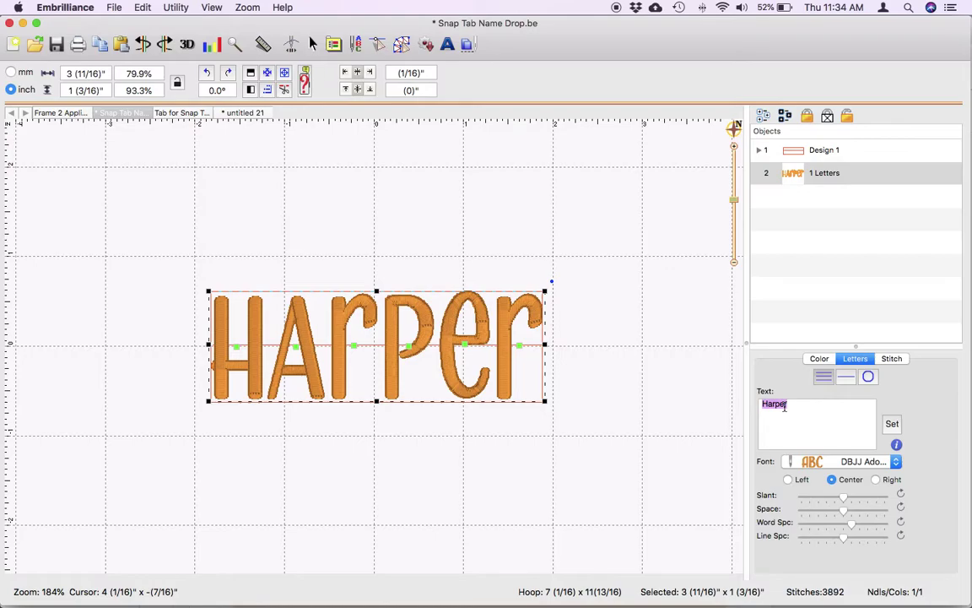
pyautogui.write('Hailey')
pyautogui.click(892, 424)
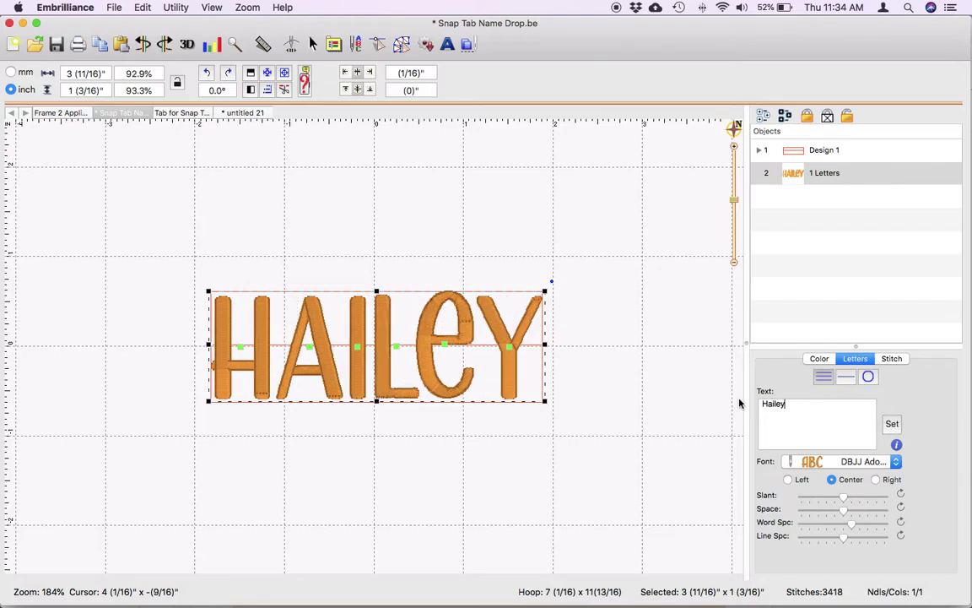
# Step: Copy the lettering object into a new blank design
pyautogui.click(812, 184)
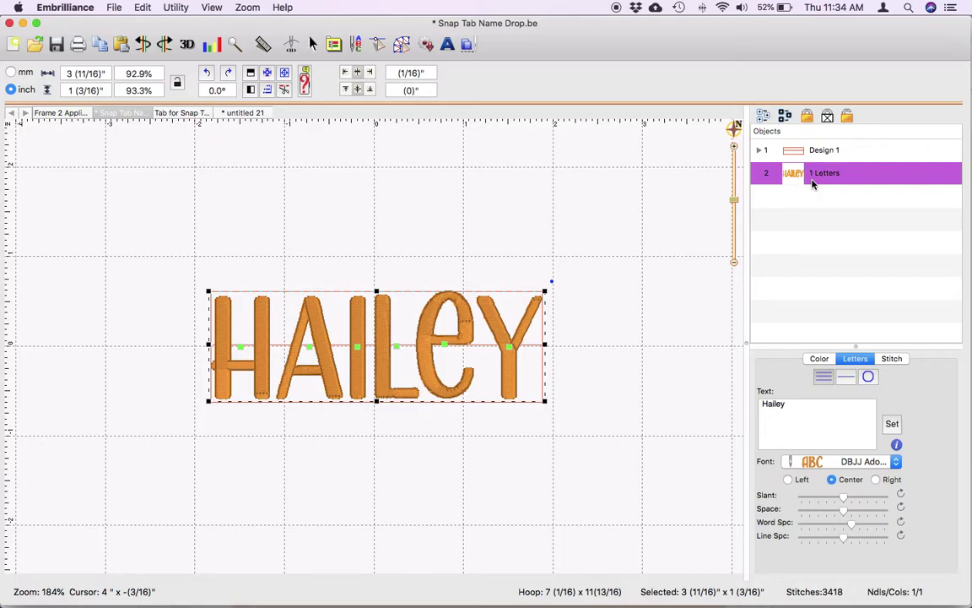
pyautogui.click(812, 177)
pyautogui.click(808, 230)
pyautogui.click(798, 175)
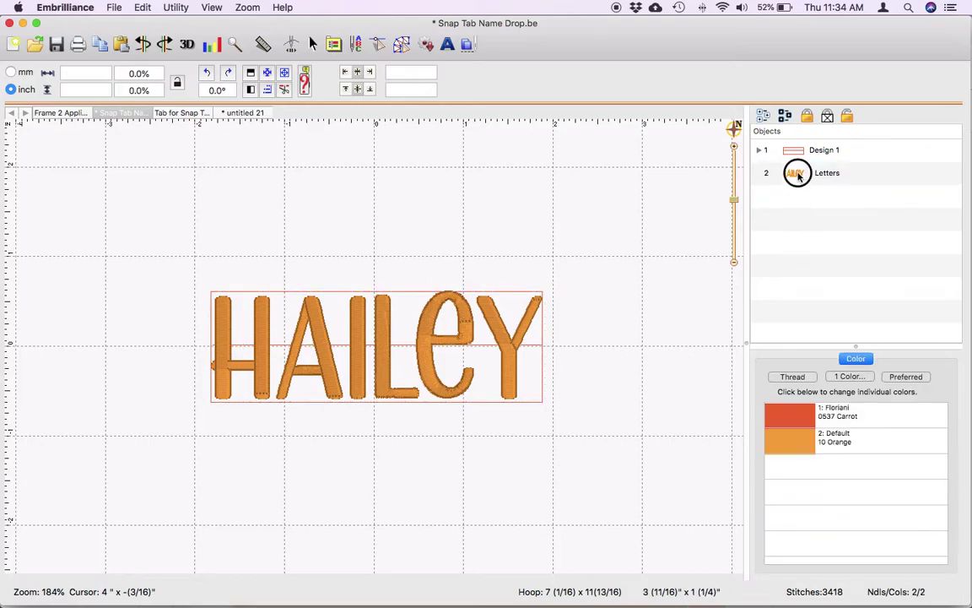
pyautogui.press('super+n')
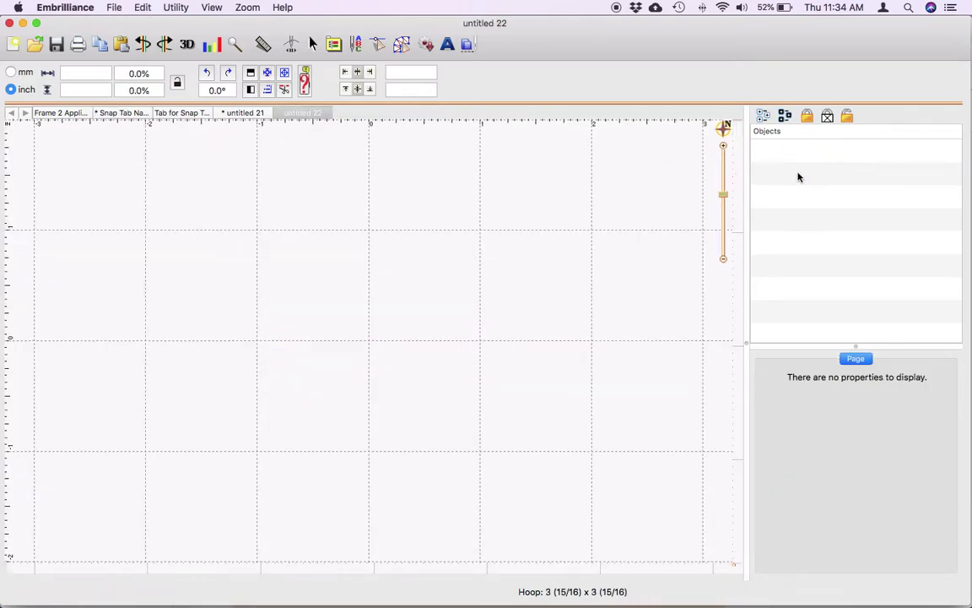
pyautogui.click(724, 197)
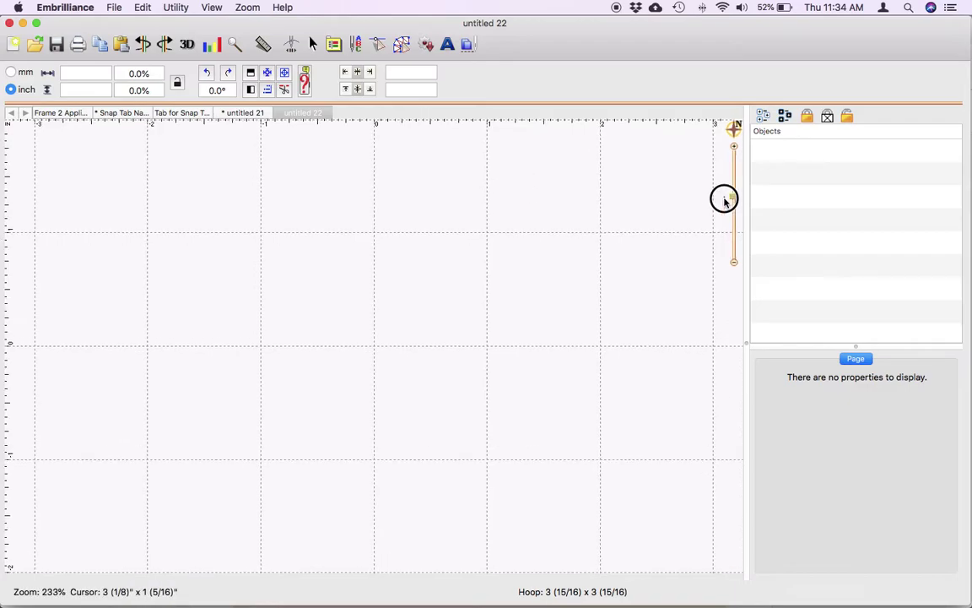
pyautogui.click(734, 262)
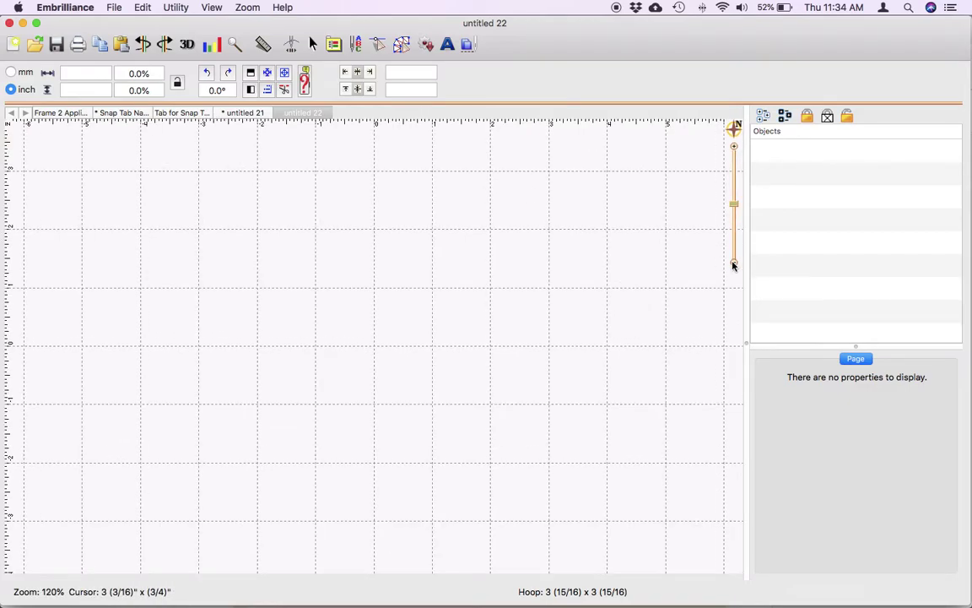
pyautogui.press('super+v')
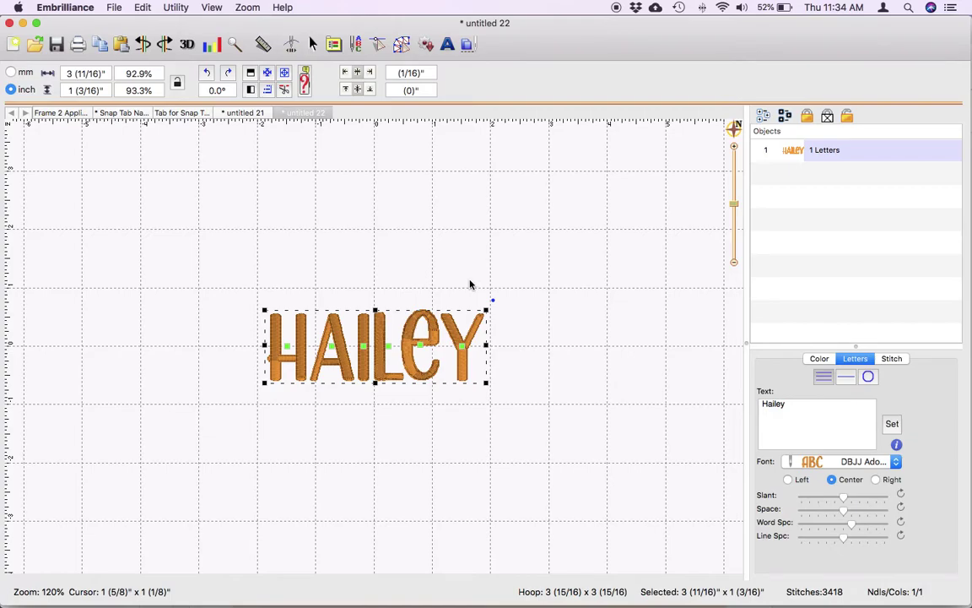
# Step: Switch to digitizing mode and convert the lettering object into editable letter outlines
pyautogui.click(401, 44)
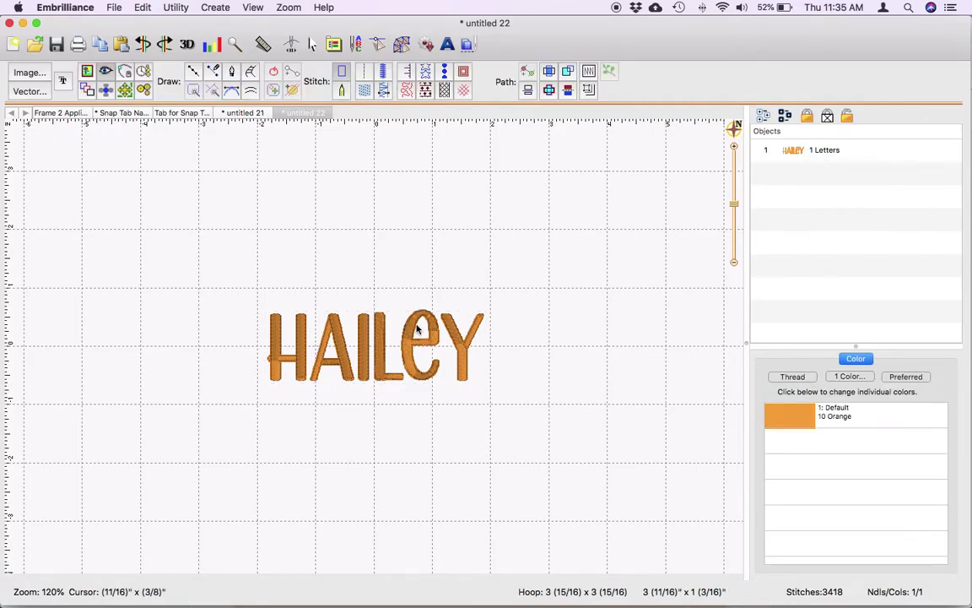
pyautogui.click(819, 152)
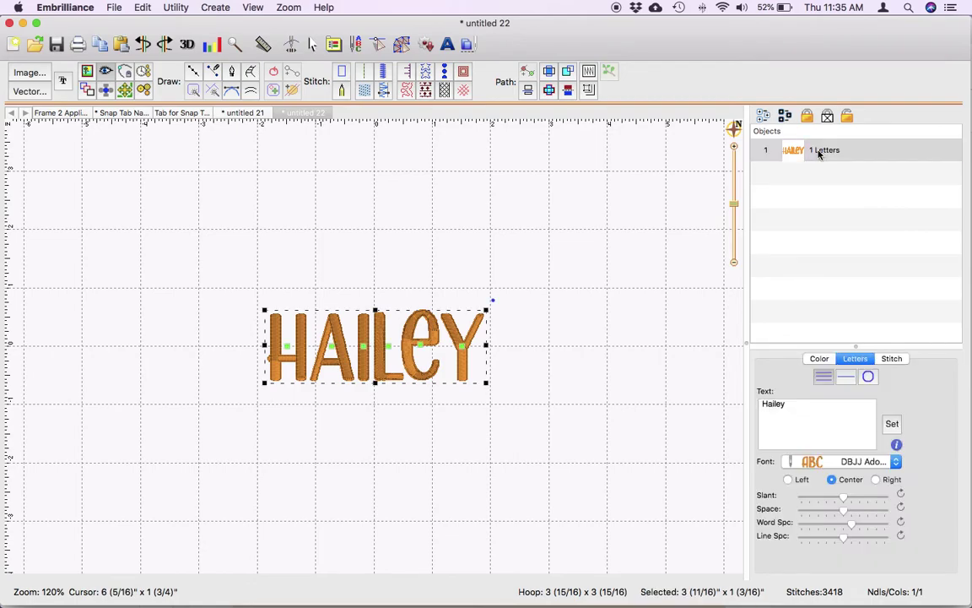
pyautogui.click(589, 74)
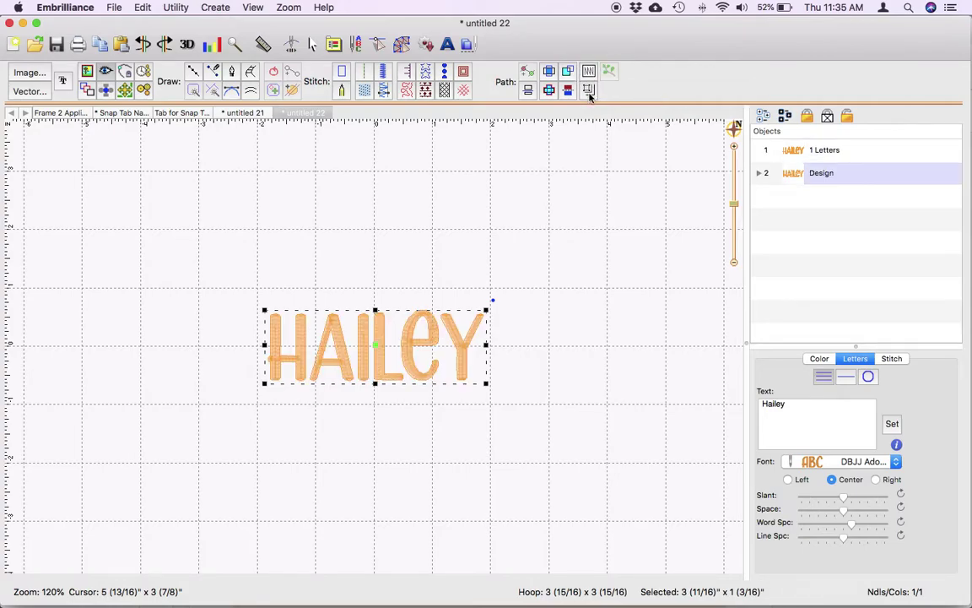
# Step: Inflate the letter outlines by 4.0 mm with softened corners and holes removed
pyautogui.click(589, 93)
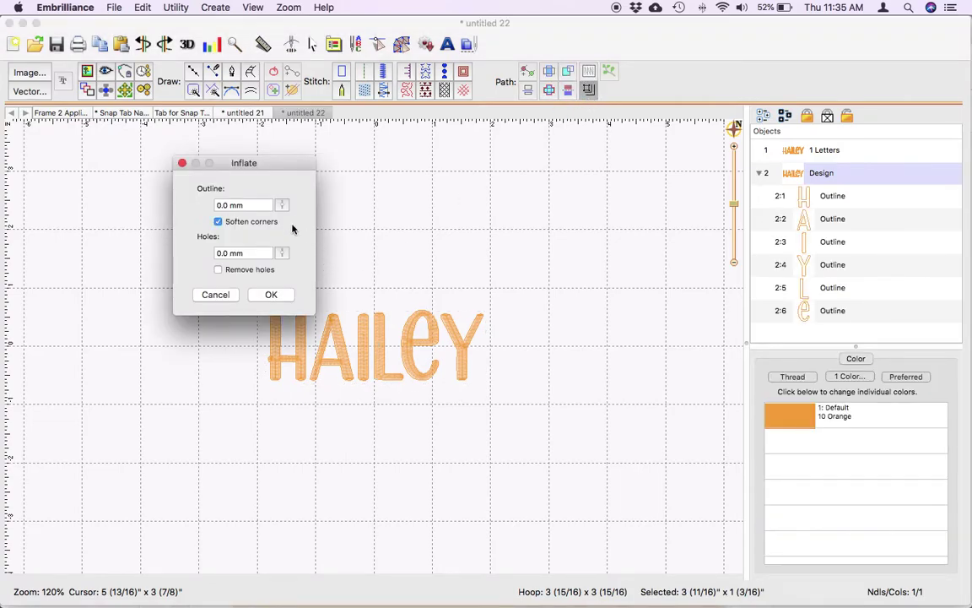
pyautogui.moveTo(282, 205); pyautogui.dragTo(284, 185)
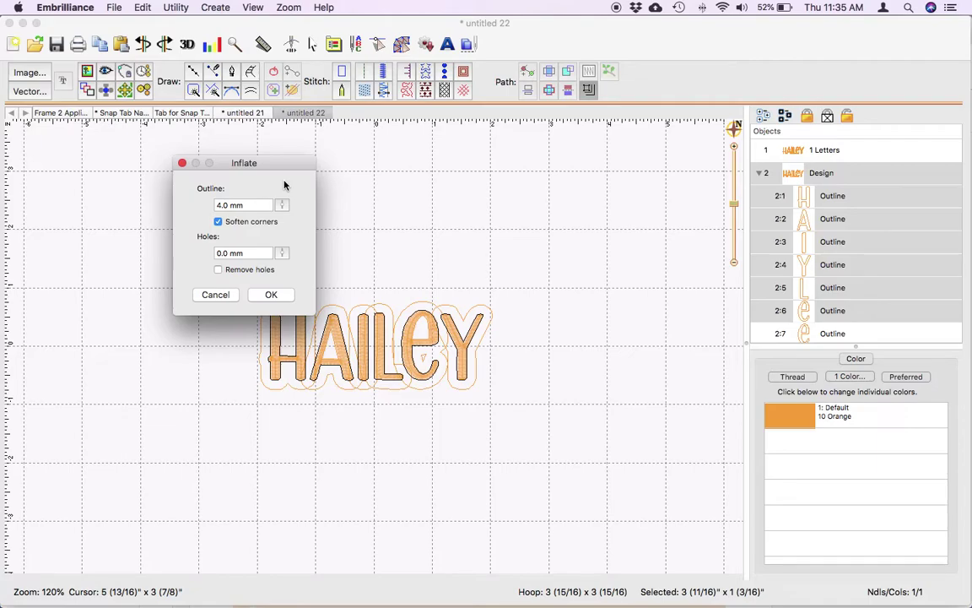
pyautogui.click(219, 270)
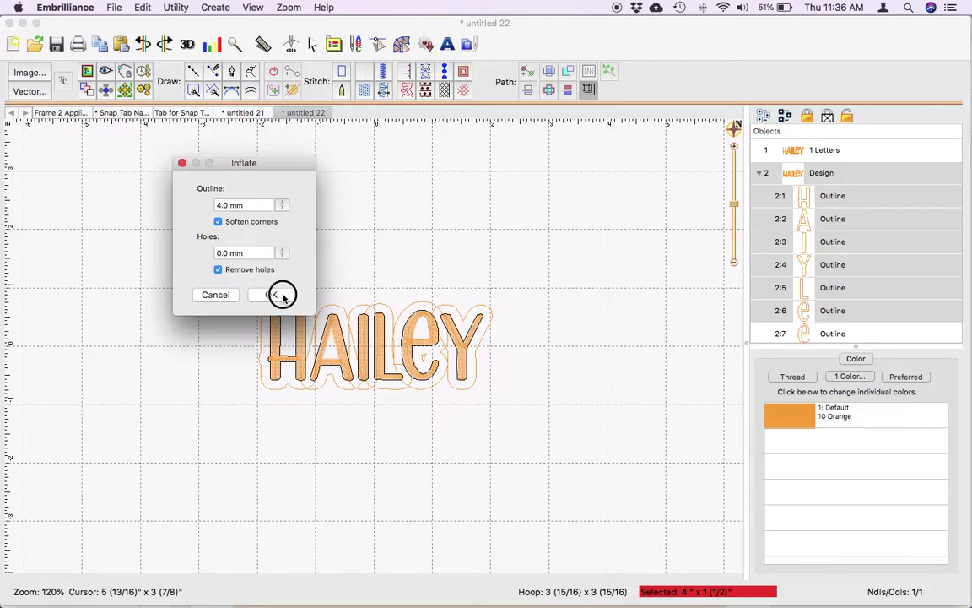
pyautogui.click(271, 294)
# Step: Delete the seven individual Outline objects in the Design group, keeping only the Union outline
pyautogui.scroll(-1, 782, 284)
pyautogui.scroll(1, 851, 237)
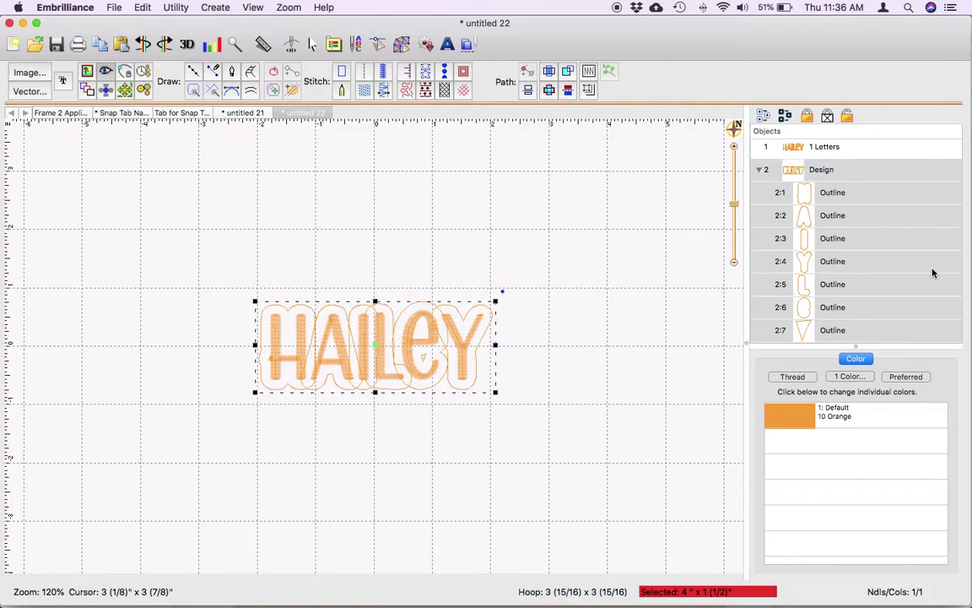
pyautogui.scroll(-1, 823, 234)
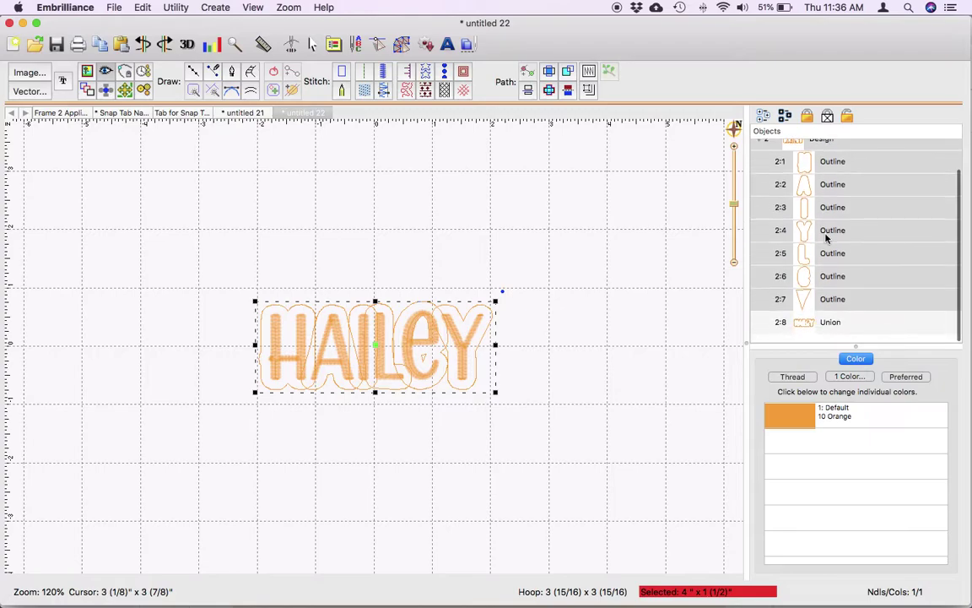
pyautogui.click(826, 331)
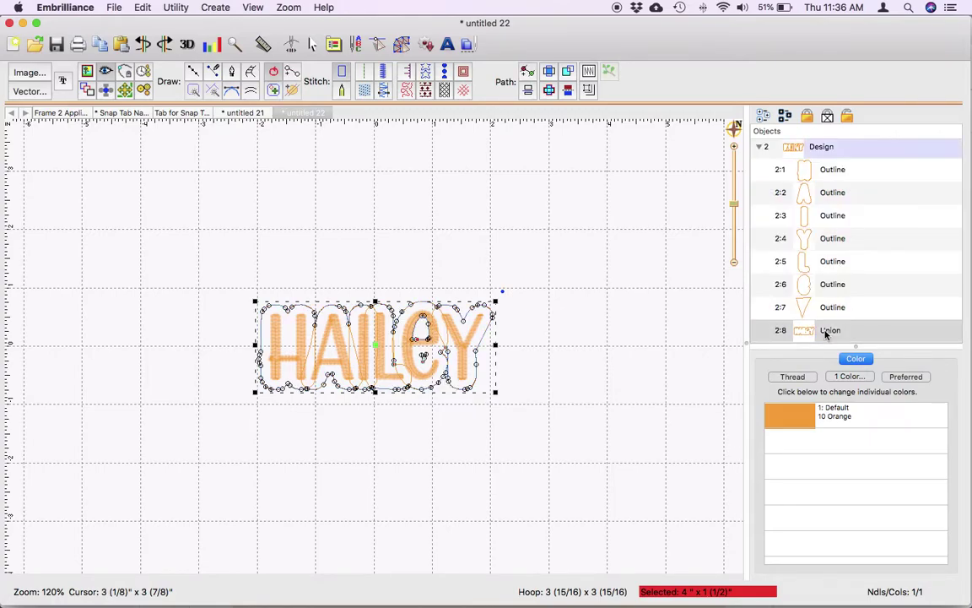
pyautogui.click(825, 309)
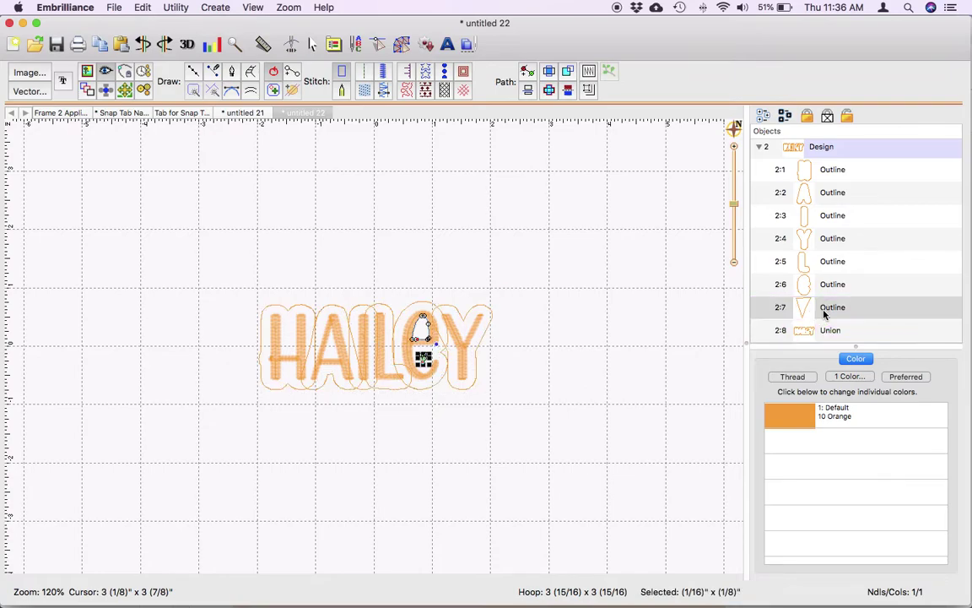
pyautogui.keyDown('shift'); pyautogui.click(818, 172); pyautogui.keyUp('shift')
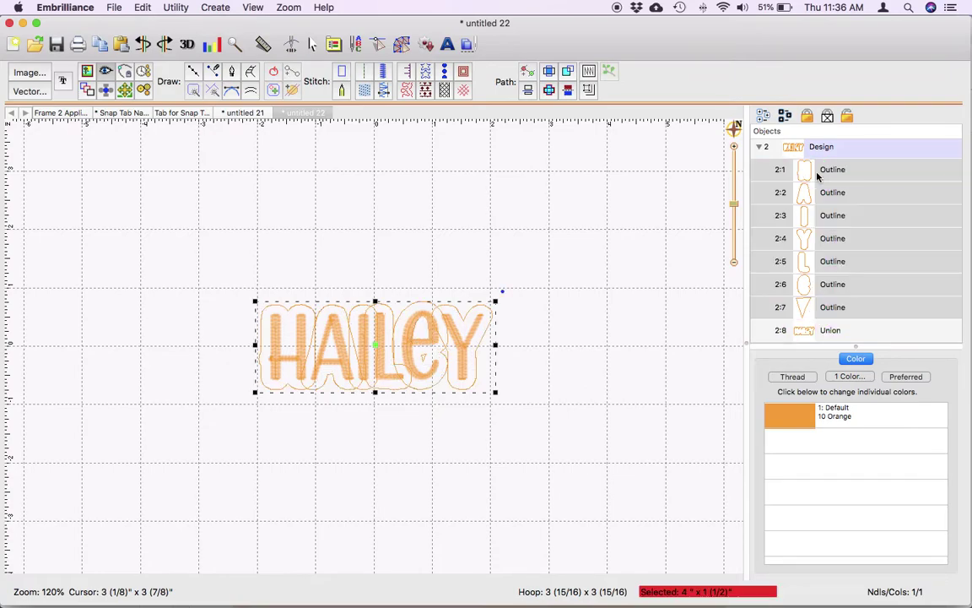
pyautogui.press('Delete')
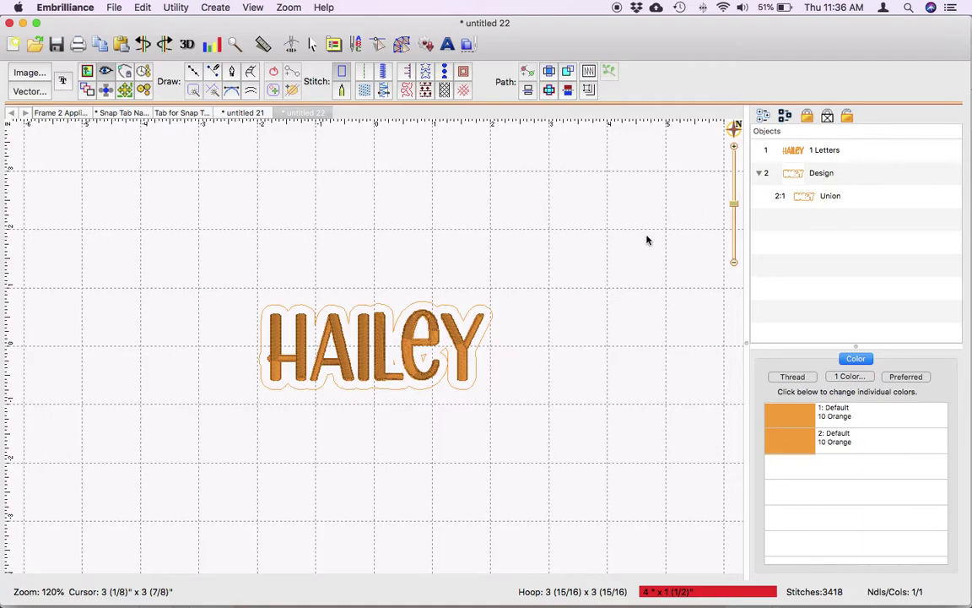
# Step: Delete the nodes of the leftover holes inside the Union outline, including those in and below the letter e's loop
pyautogui.click(808, 197)
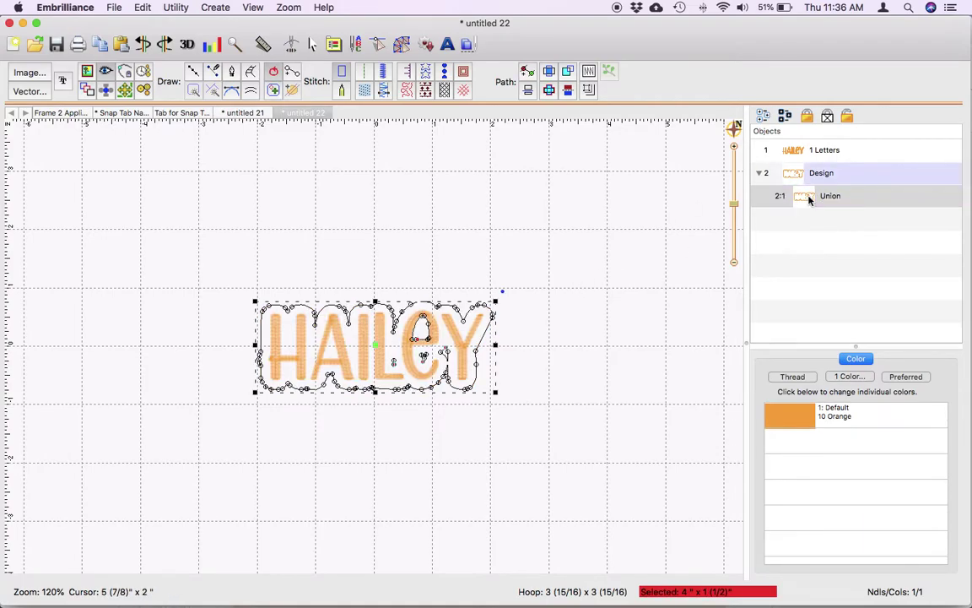
pyautogui.moveTo(733, 203); pyautogui.dragTo(735, 186)
pyautogui.click(500, 324)
pyautogui.moveTo(500, 326); pyautogui.dragTo(554, 325)
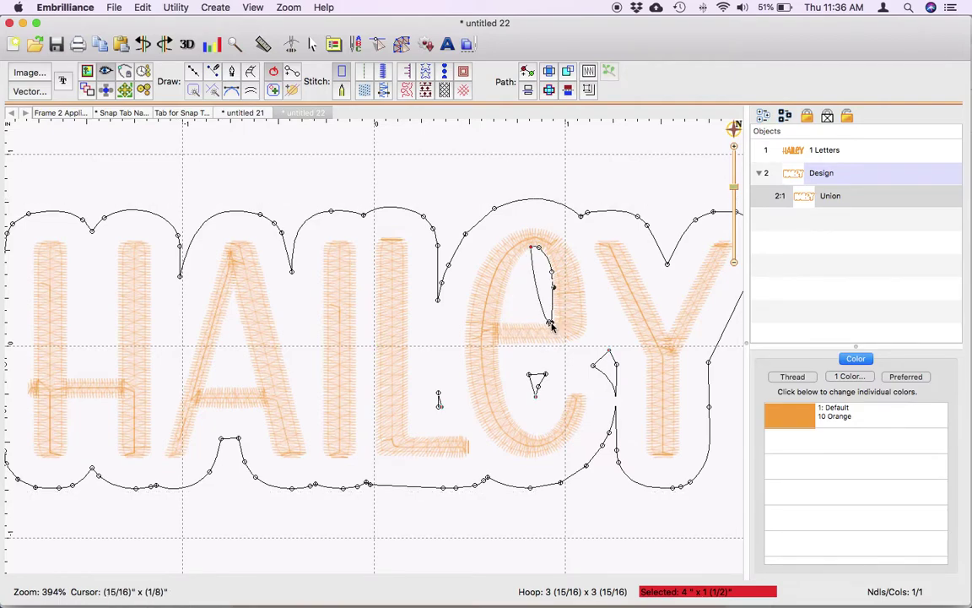
pyautogui.click(551, 324)
pyautogui.press('Delete')
pyautogui.click(552, 271)
pyautogui.press('Delete')
pyautogui.click(531, 247)
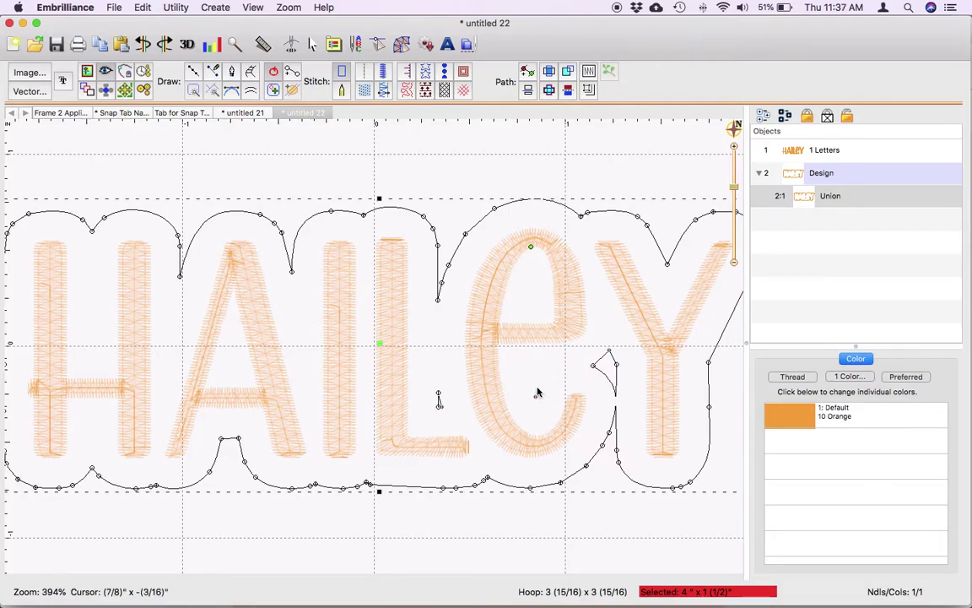
pyautogui.click(535, 395)
# Step: Shorten the Union outline's notch between the letters e and Y by removing and moving nodes, and make its node a Line type
pyautogui.moveTo(592, 369); pyautogui.dragTo(614, 359)
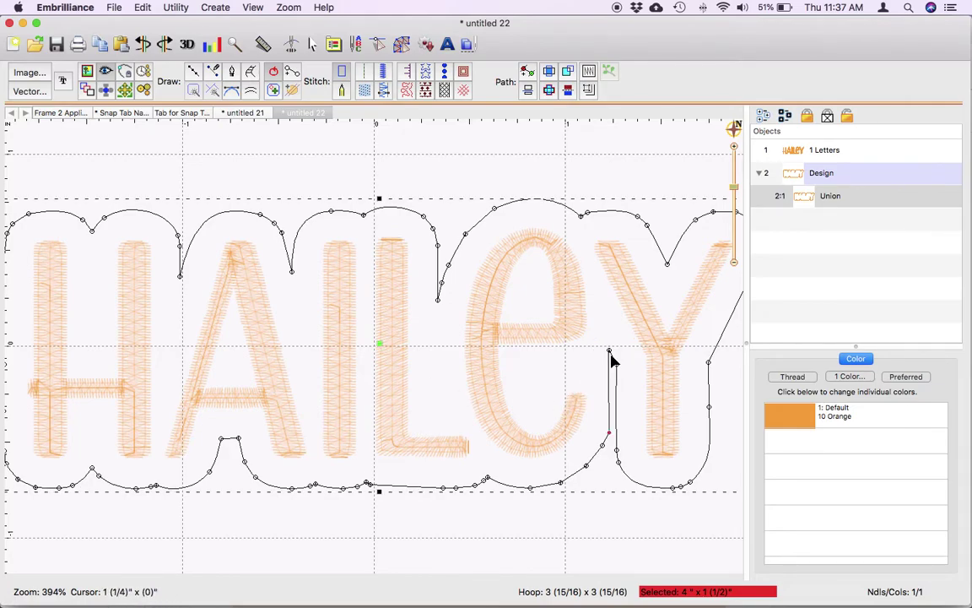
pyautogui.click(619, 391)
pyautogui.click(612, 353)
pyautogui.moveTo(618, 368); pyautogui.dragTo(614, 407)
pyautogui.rightClick(612, 400)
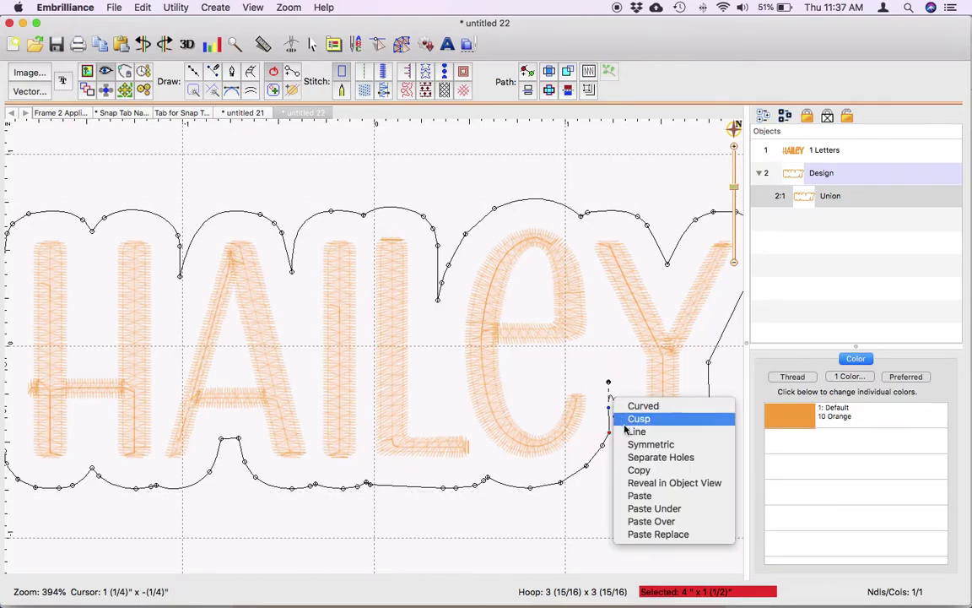
pyautogui.click(636, 431)
pyautogui.click(612, 483)
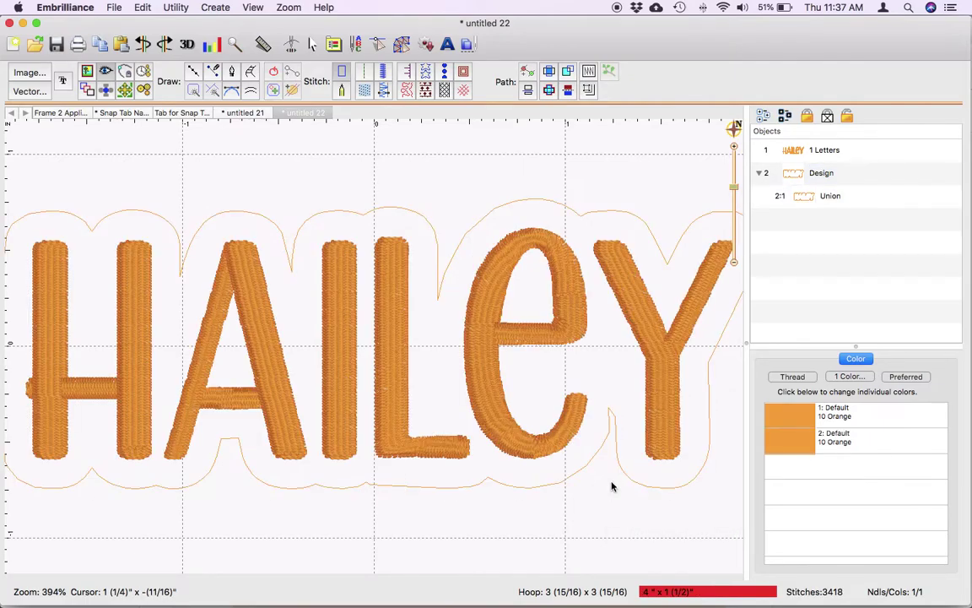
pyautogui.moveTo(733, 194); pyautogui.dragTo(737, 200)
pyautogui.click(828, 197)
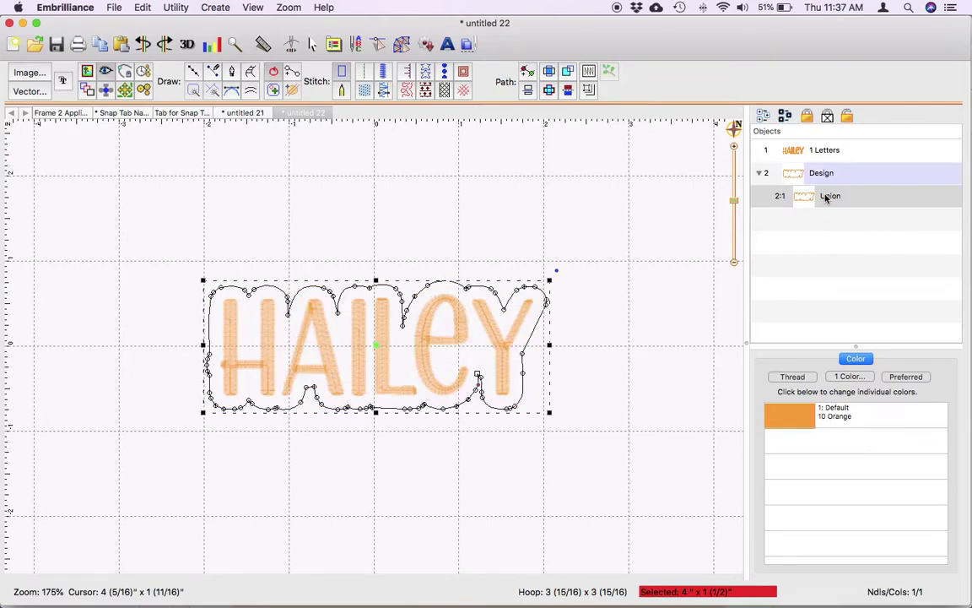
pyautogui.click(654, 256)
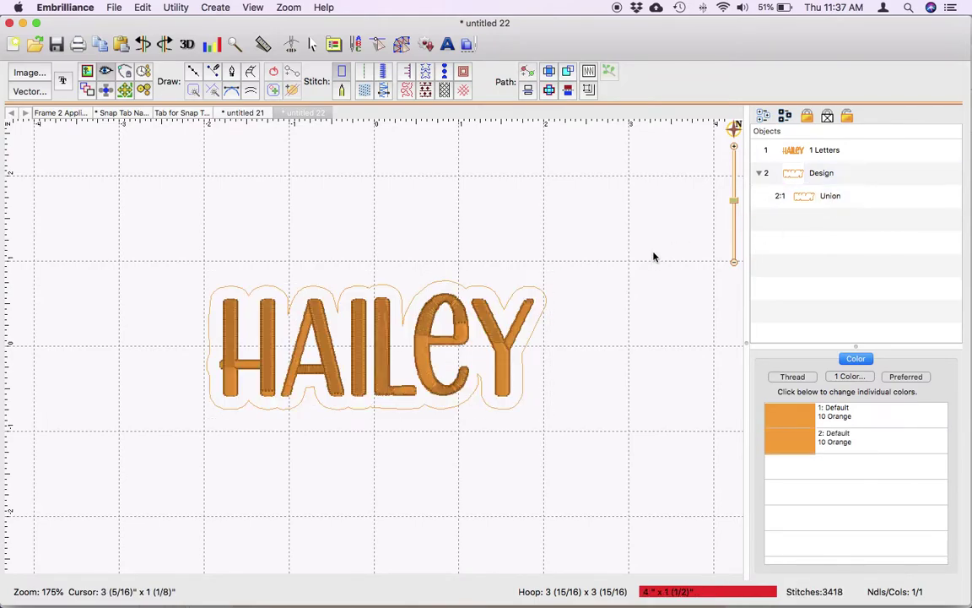
# Step: Copy the snap tab line from the tab design and paste it into the name design's Design group
pyautogui.click(802, 200)
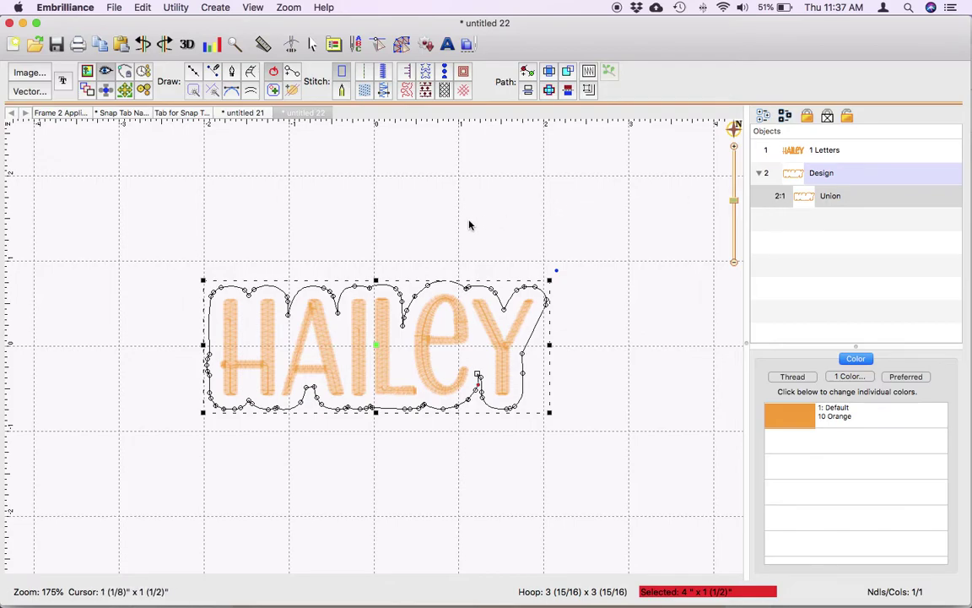
pyautogui.click(186, 114)
pyautogui.press('super+c')
pyautogui.click(309, 113)
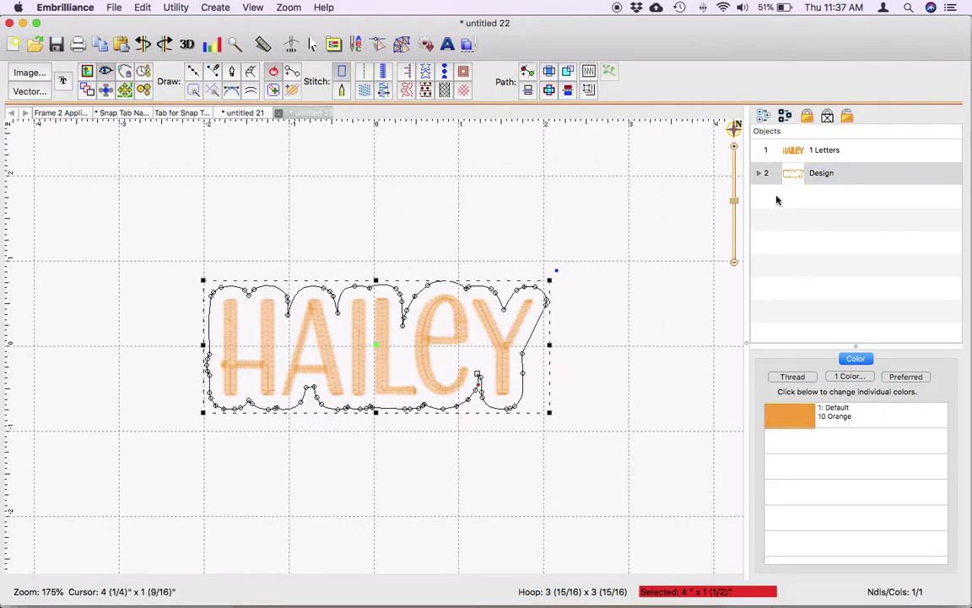
pyautogui.click(759, 173)
pyautogui.press('super+v')
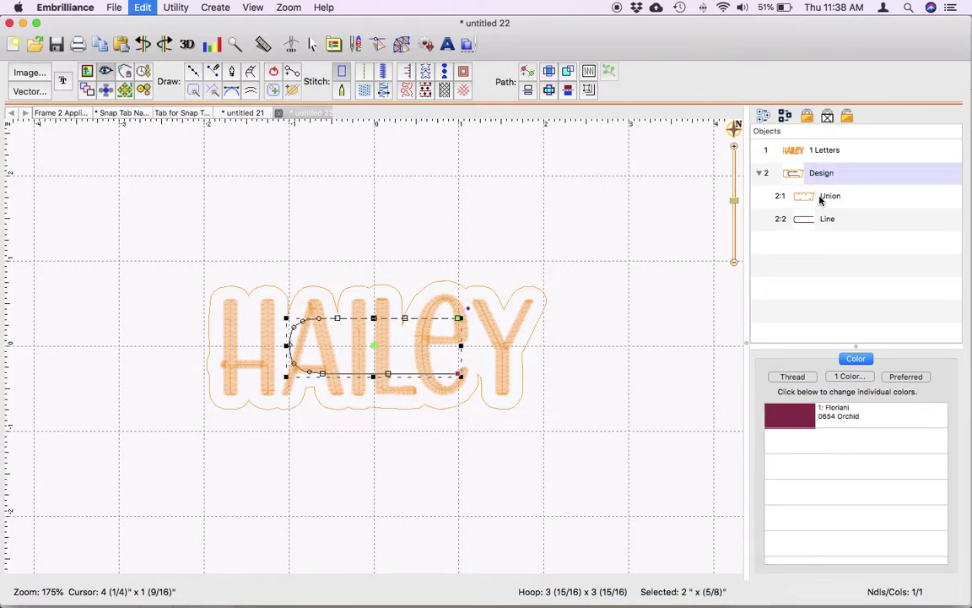
# Step: Move the snap tab line so its open end meets the left edge of the name outline, and select the whole Design group
pyautogui.moveTo(368, 347); pyautogui.dragTo(124, 346)
pyautogui.click(154, 265)
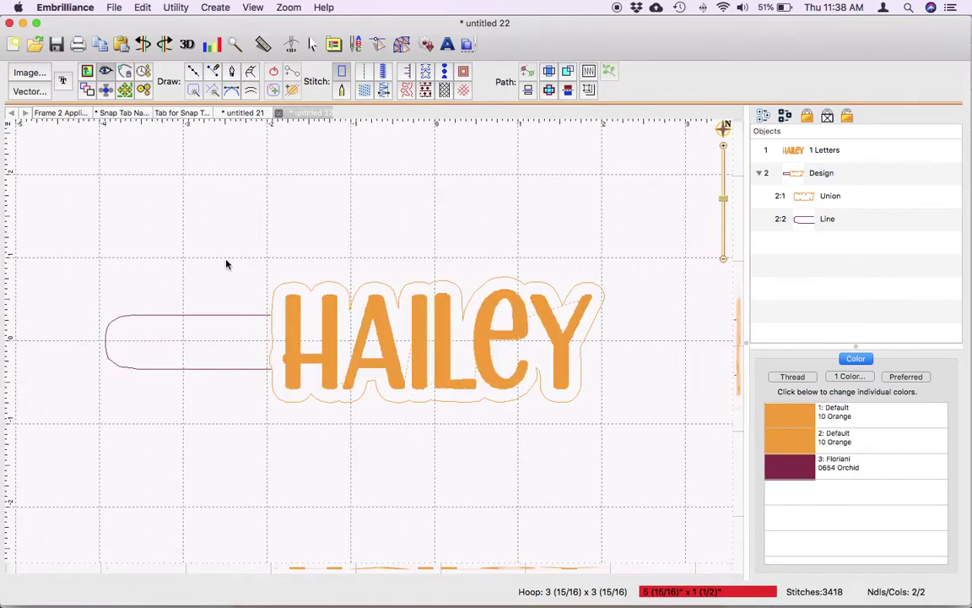
pyautogui.hscroll(-2, 490, 277)
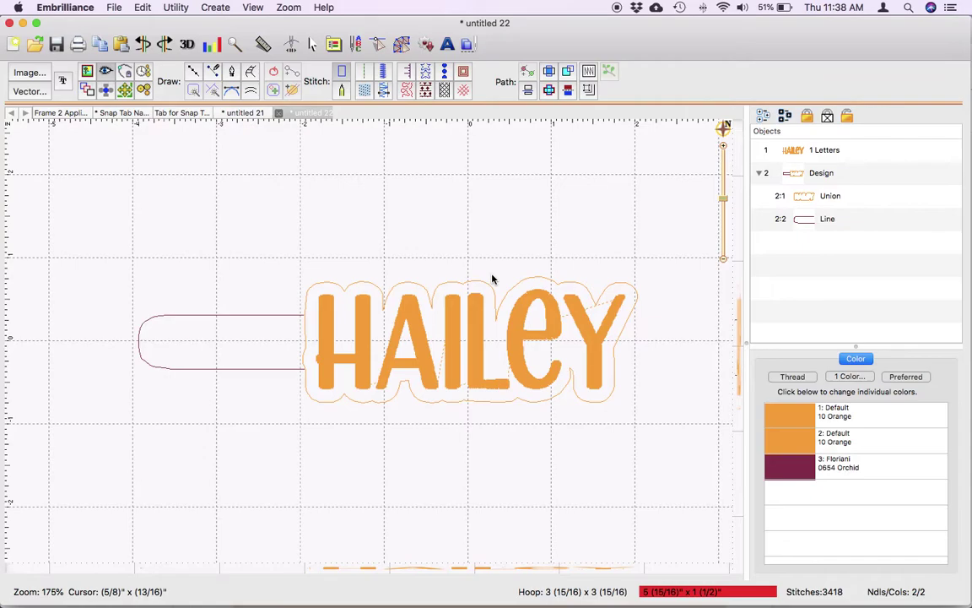
pyautogui.click(843, 173)
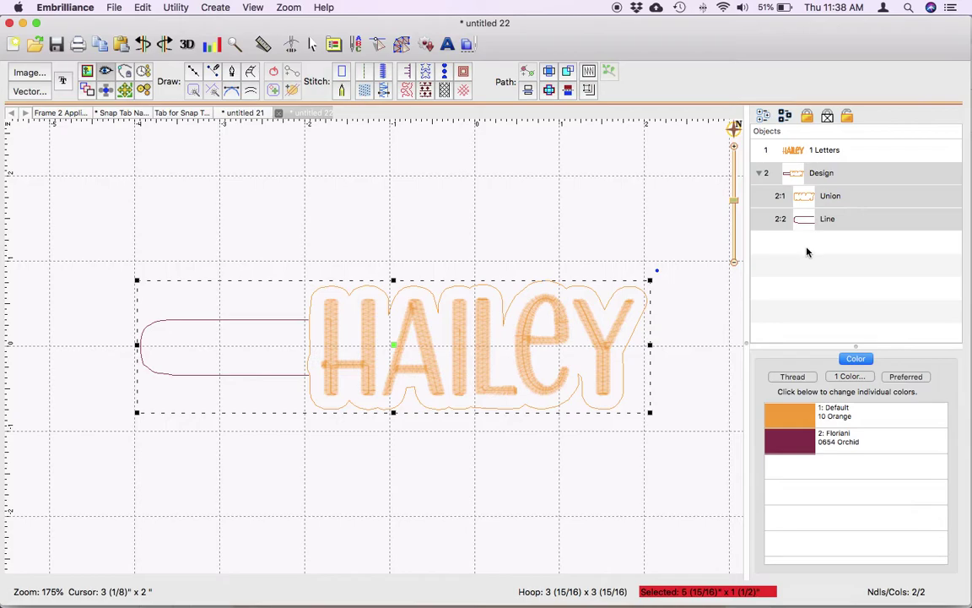
# Step: Set the whole Design group to one thread color, Brother Embroidery 336 Tangerine
pyautogui.click(847, 377)
pyautogui.doubleClick(580, 453)
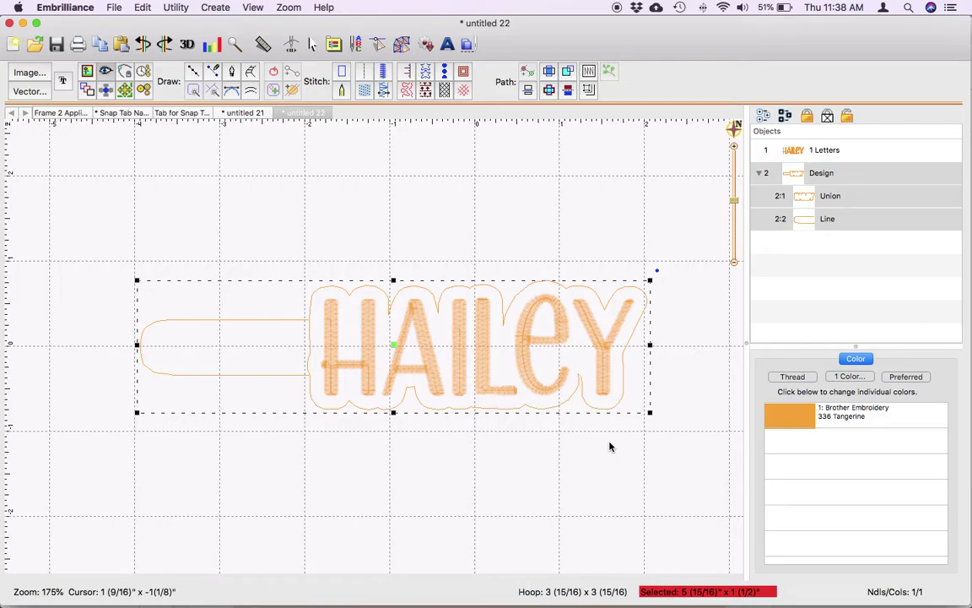
pyautogui.click(704, 420)
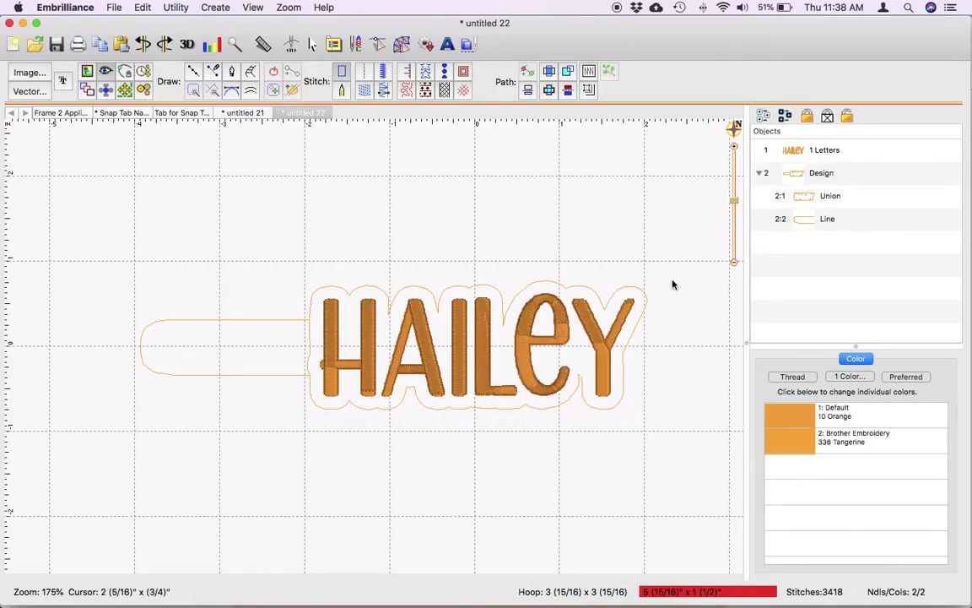
# Step: Convert the Design group's outline and tab line to Run stitches of type Bean with 3 passes, and check their tie settings
pyautogui.click(817, 177)
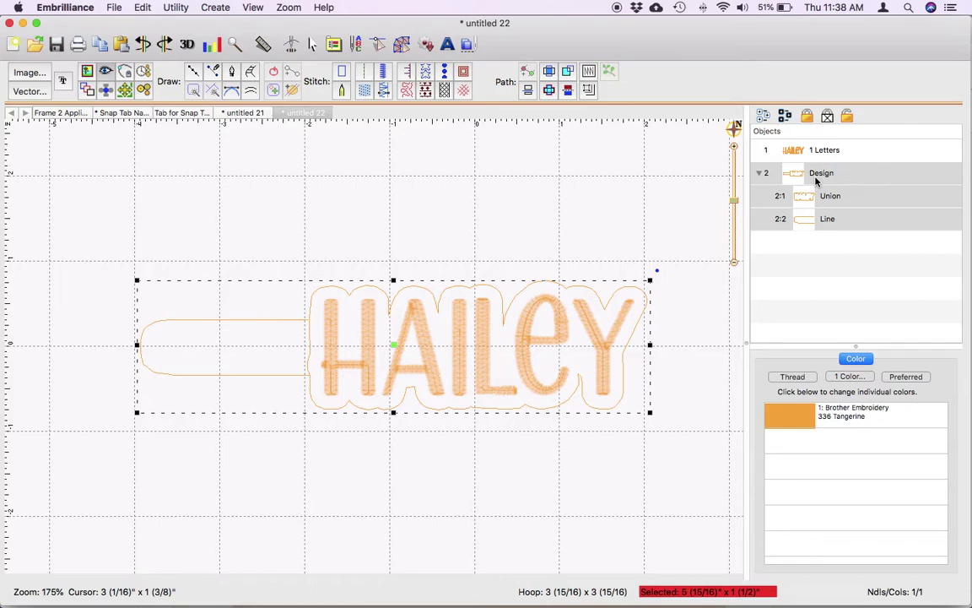
pyautogui.click(365, 72)
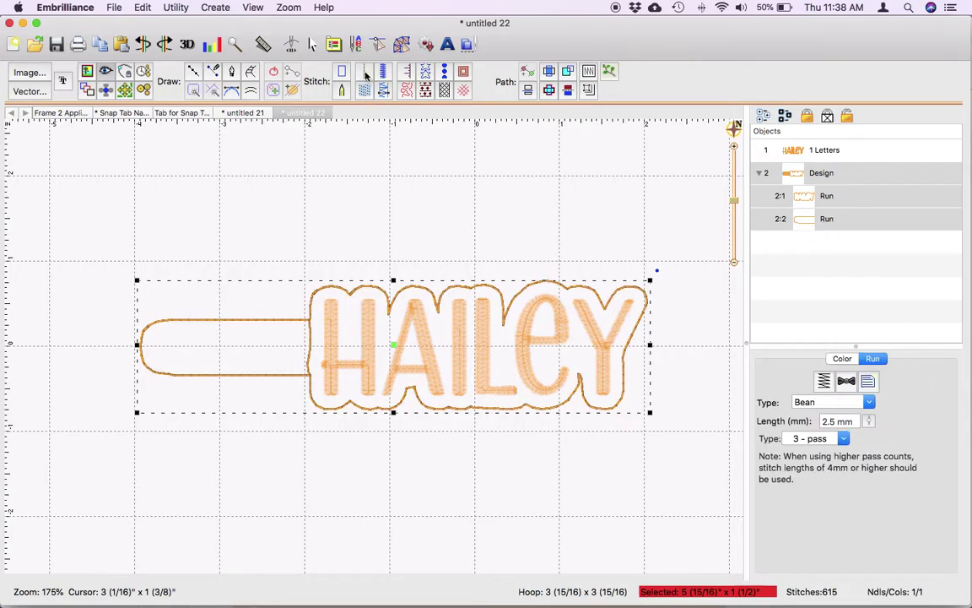
pyautogui.click(836, 402)
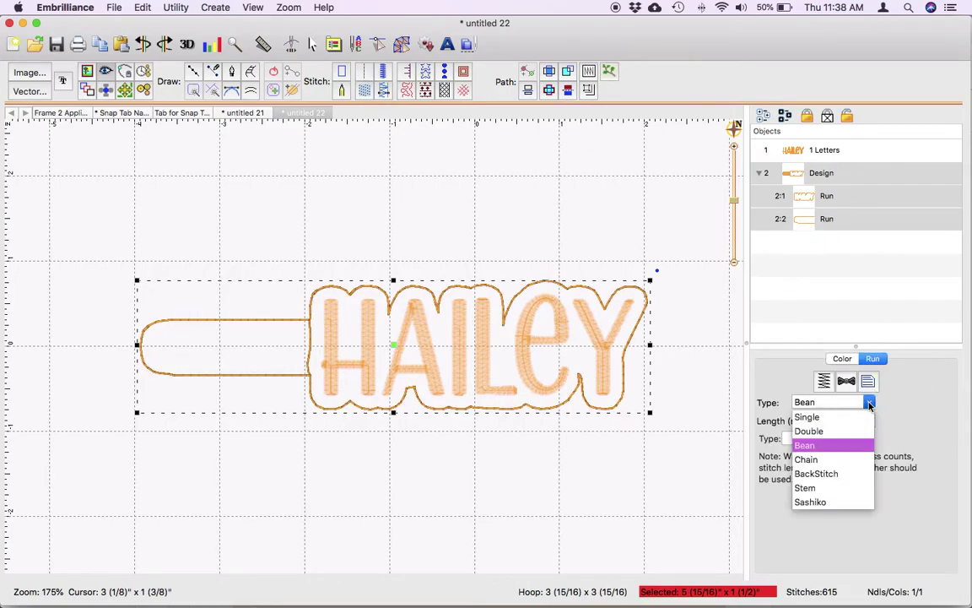
pyautogui.click(810, 447)
pyautogui.click(843, 439)
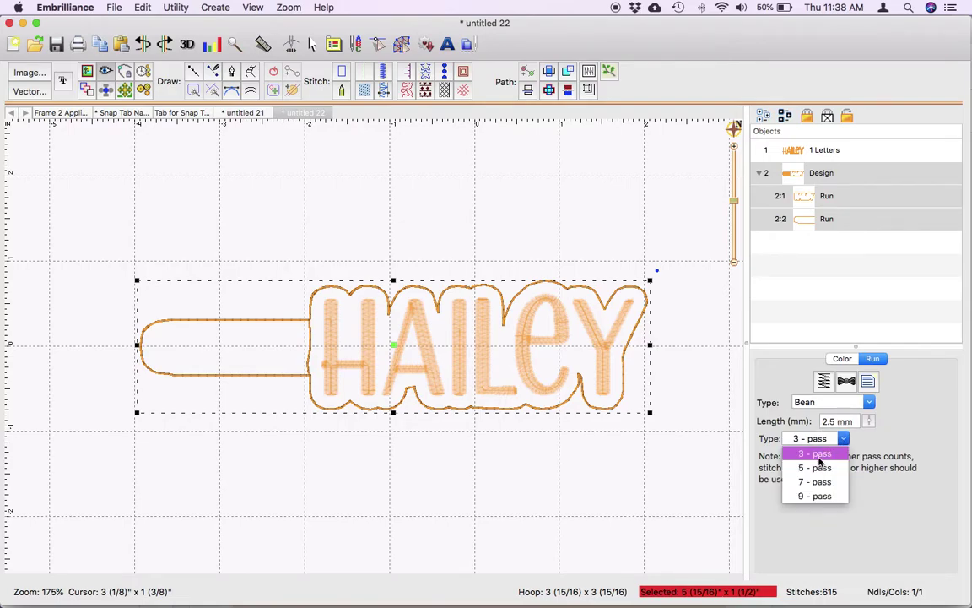
pyautogui.click(818, 456)
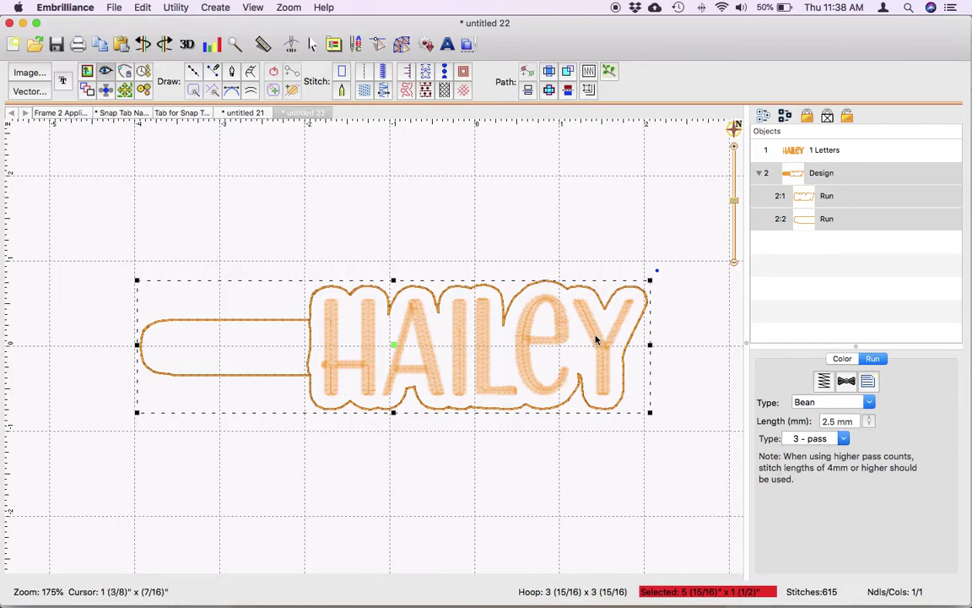
pyautogui.click(847, 381)
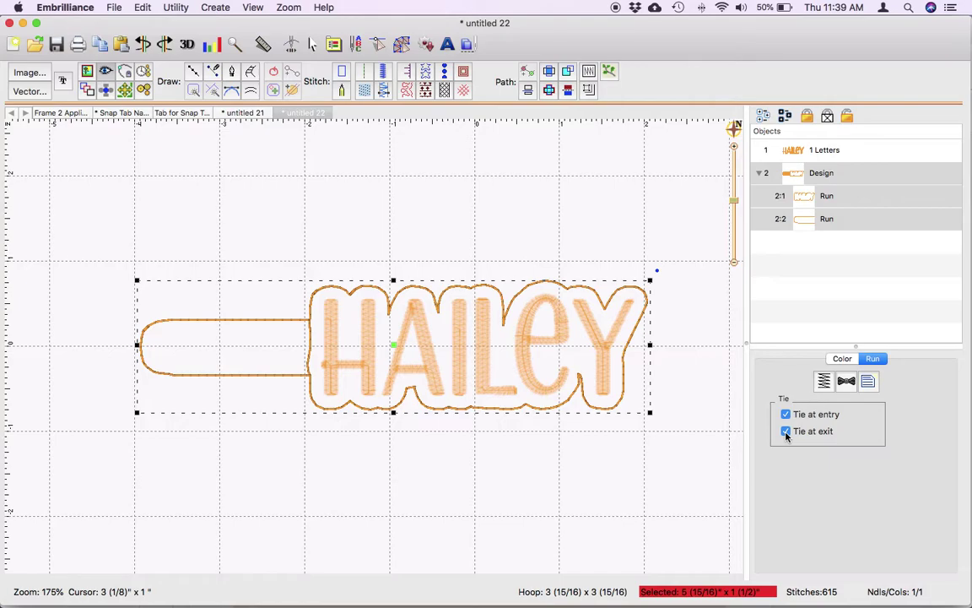
pyautogui.click(675, 490)
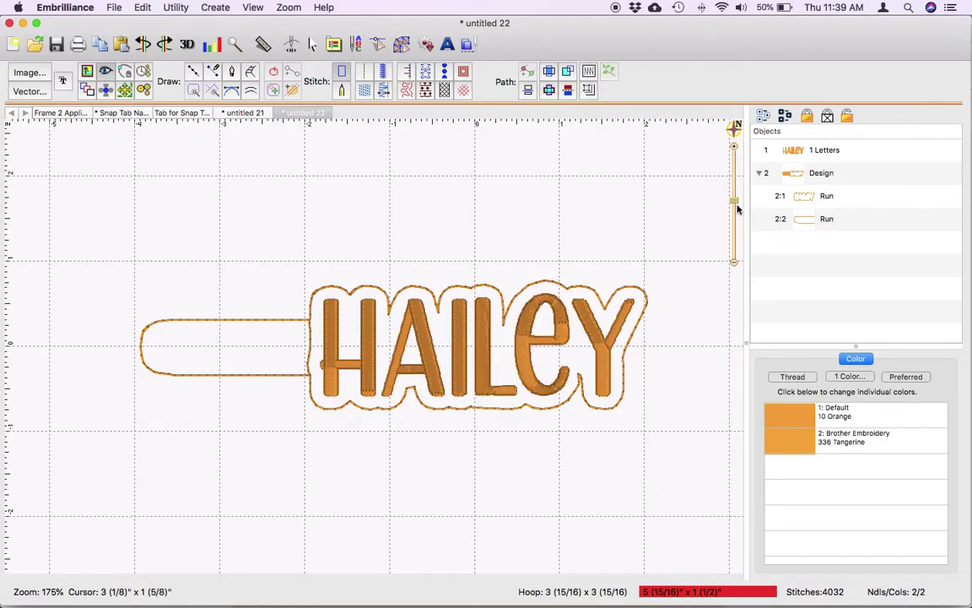
# Step: Move both open end nodes of the snap tab line onto the edge of the name outline
pyautogui.moveTo(734, 204); pyautogui.dragTo(734, 187)
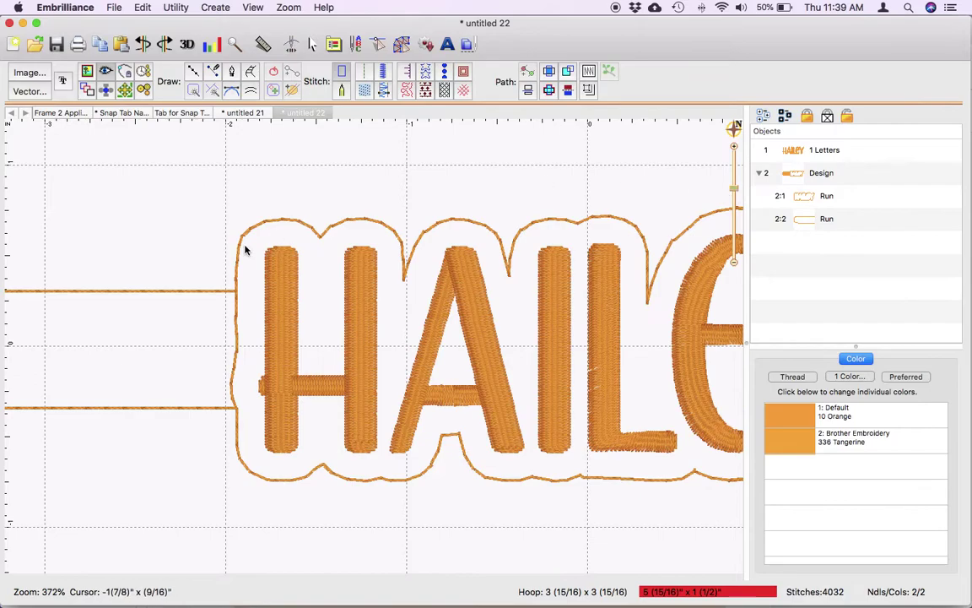
pyautogui.click(178, 290)
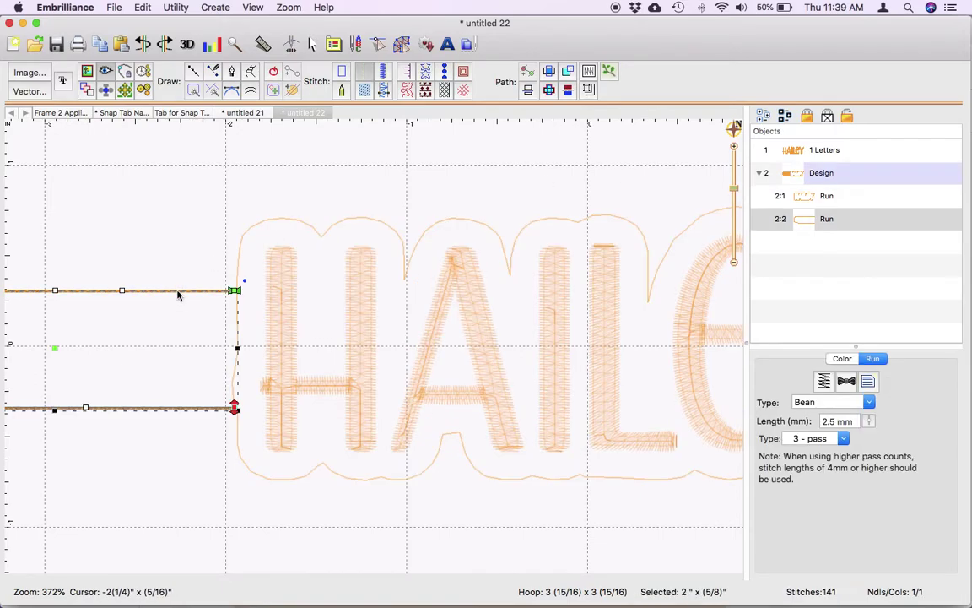
pyautogui.click(236, 292)
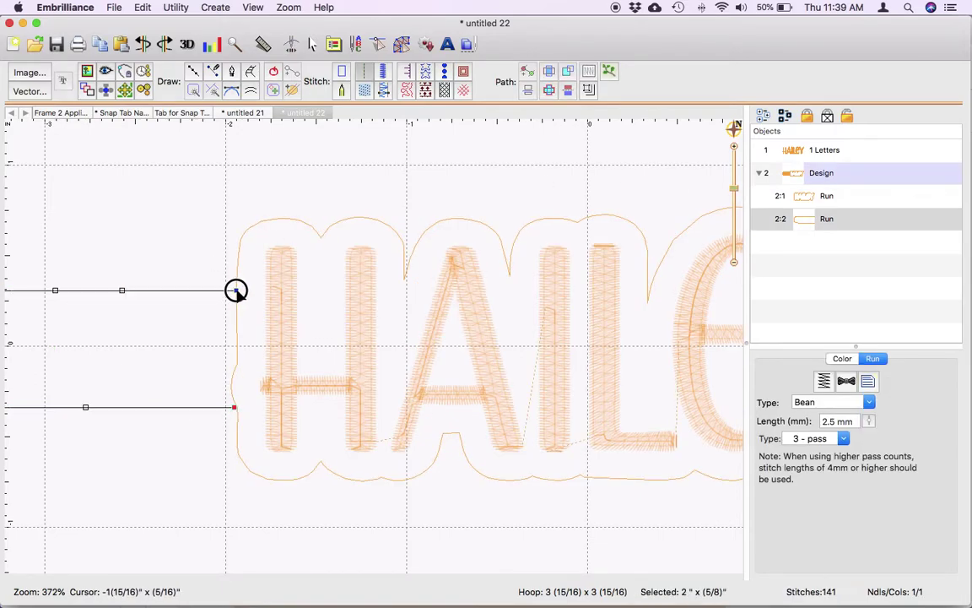
pyautogui.click(237, 291)
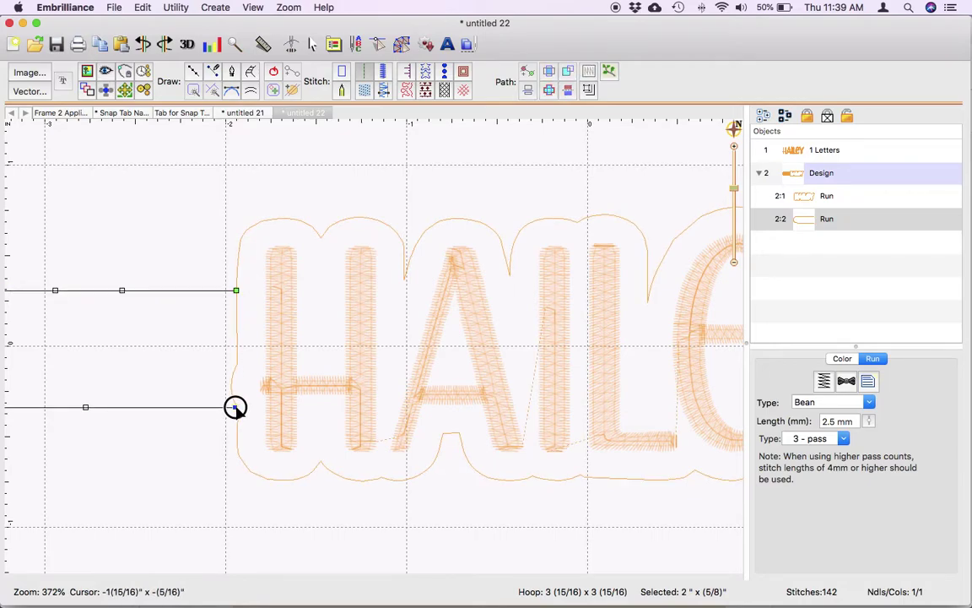
pyautogui.click(208, 441)
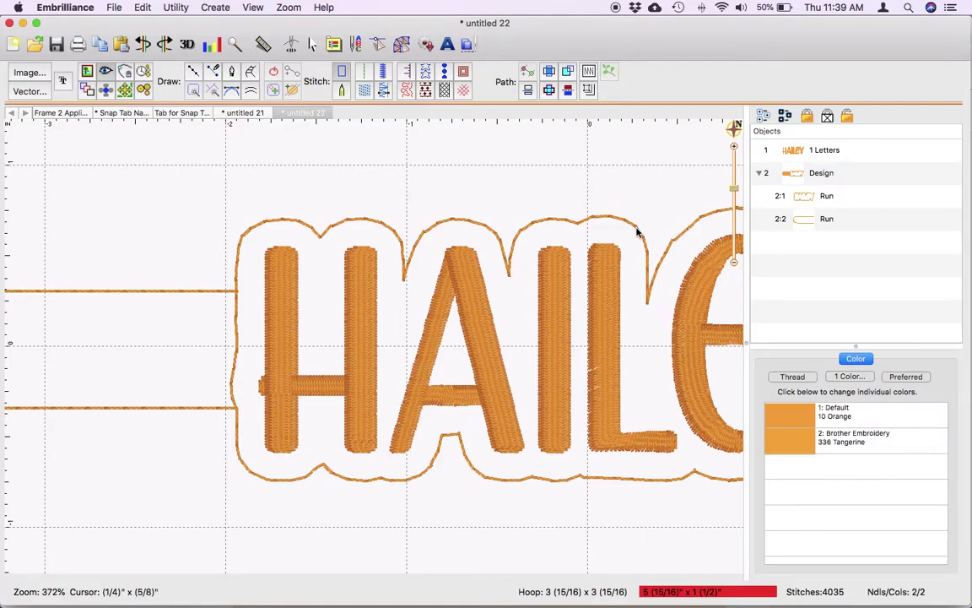
# Step: Move the name outline's entry and exit points from between e and Y to its upper junction with the tab line
pyautogui.click(665, 230)
pyautogui.click(736, 191)
pyautogui.moveTo(735, 191); pyautogui.dragTo(734, 195)
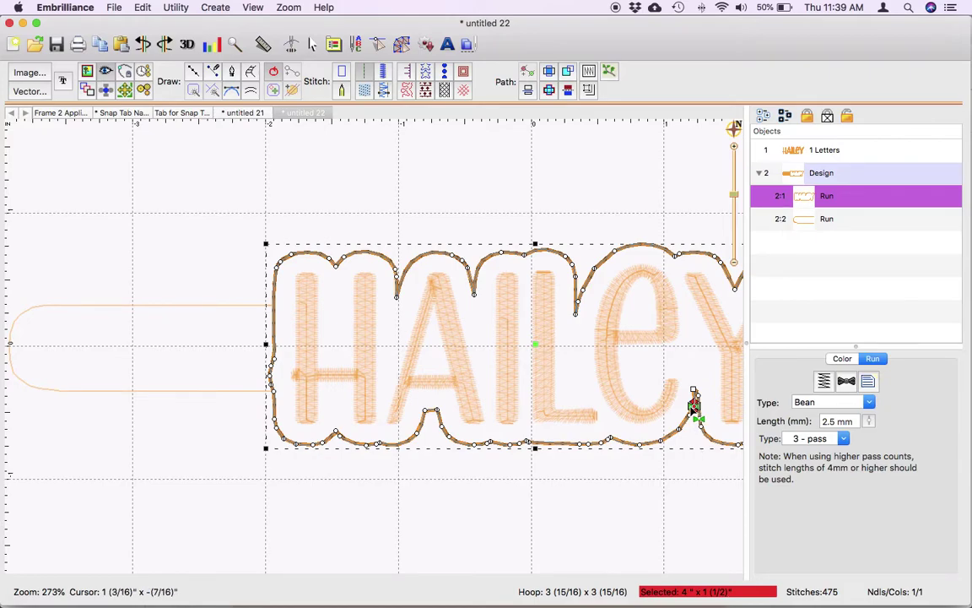
pyautogui.moveTo(694, 407); pyautogui.dragTo(700, 413)
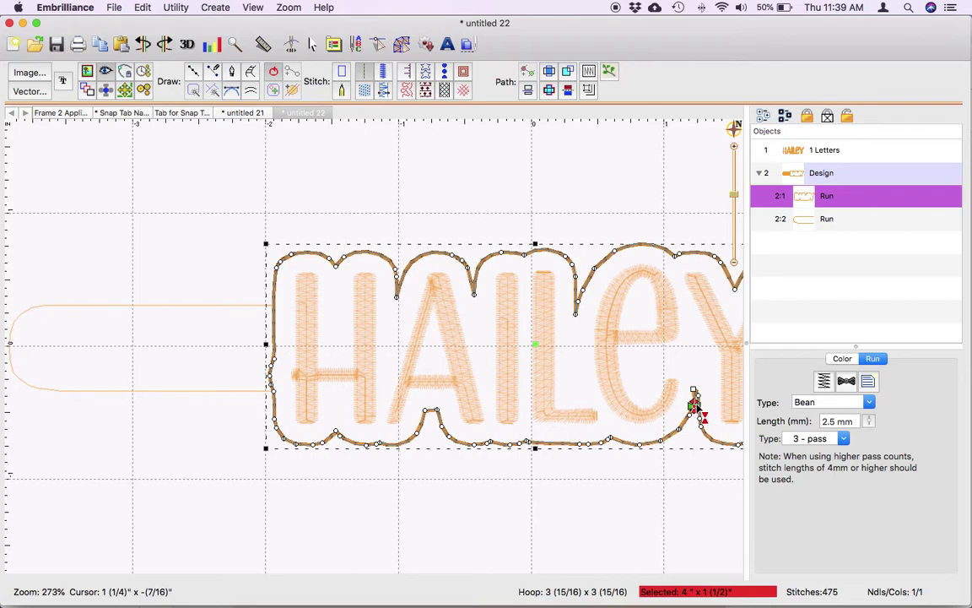
pyautogui.moveTo(694, 407)
pyautogui.mouseDown()
pyautogui.moveTo(632, 374)
pyautogui.moveTo(285, 244)
pyautogui.moveTo(268, 308)
pyautogui.mouseUp()
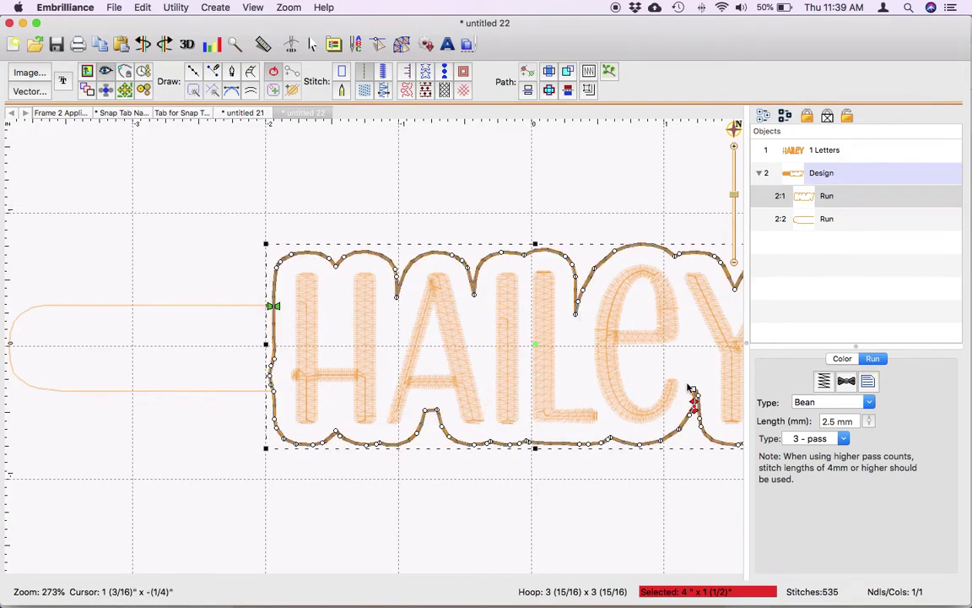
pyautogui.moveTo(691, 397)
pyautogui.mouseDown()
pyautogui.moveTo(590, 408)
pyautogui.moveTo(348, 386)
pyautogui.moveTo(216, 333)
pyautogui.moveTo(211, 314)
pyautogui.mouseUp()
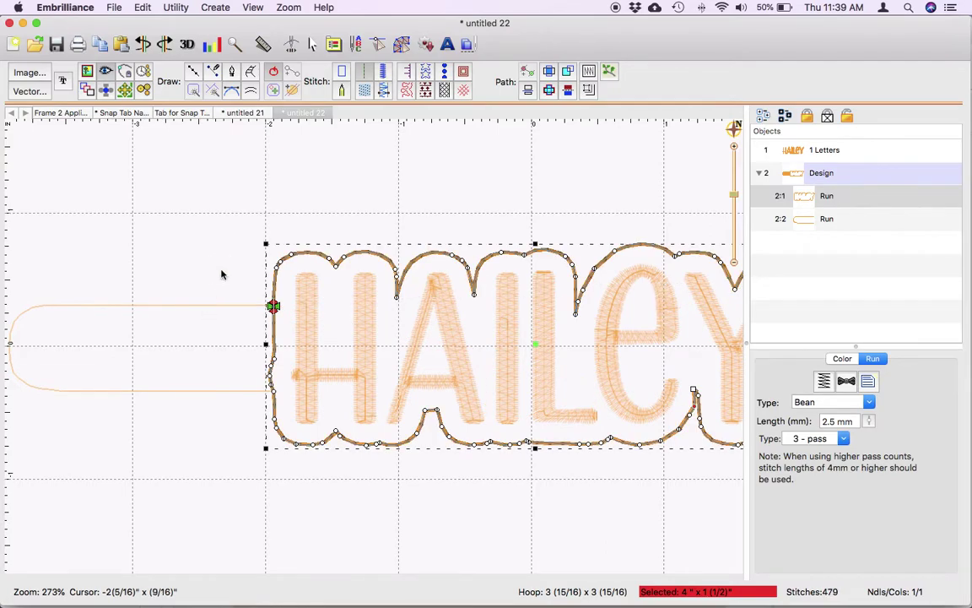
pyautogui.click(221, 274)
# Step: Run the stitch simulator through the whole design to check the sewing order of lettering, outline and tab
pyautogui.moveTo(733, 195); pyautogui.dragTo(733, 201)
pyautogui.hscroll(2, 659, 215)
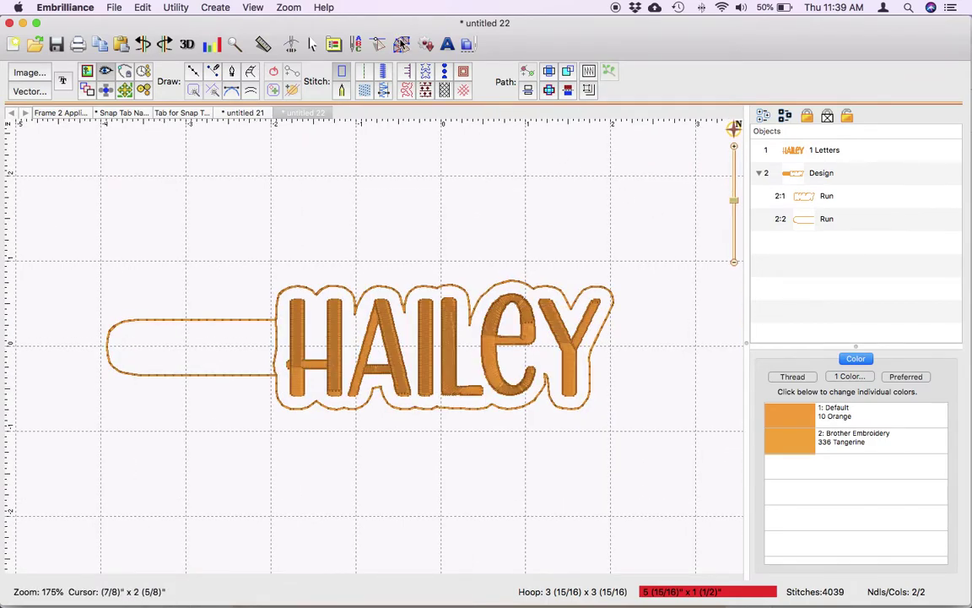
pyautogui.click(291, 45)
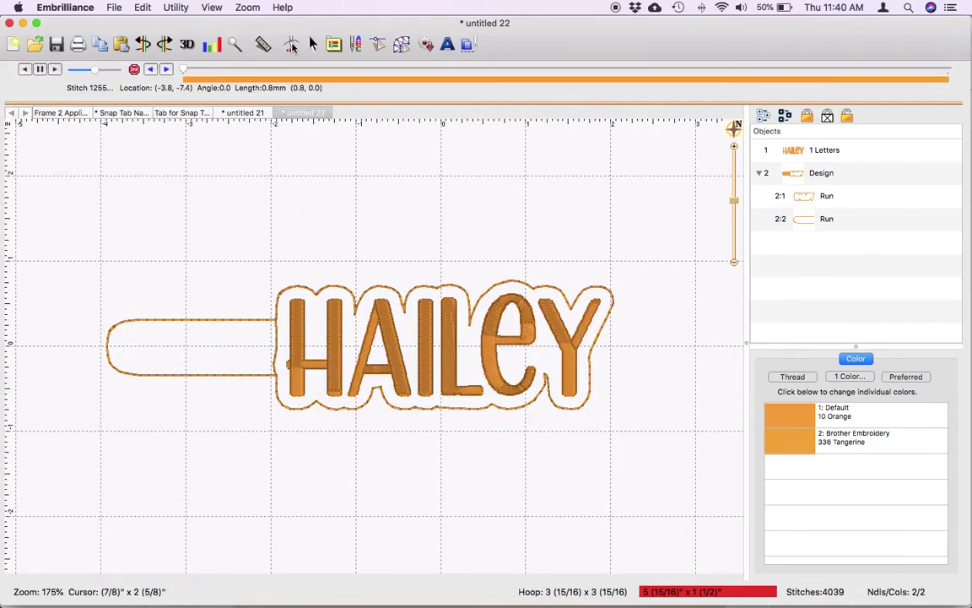
pyautogui.moveTo(185, 72); pyautogui.dragTo(272, 79)
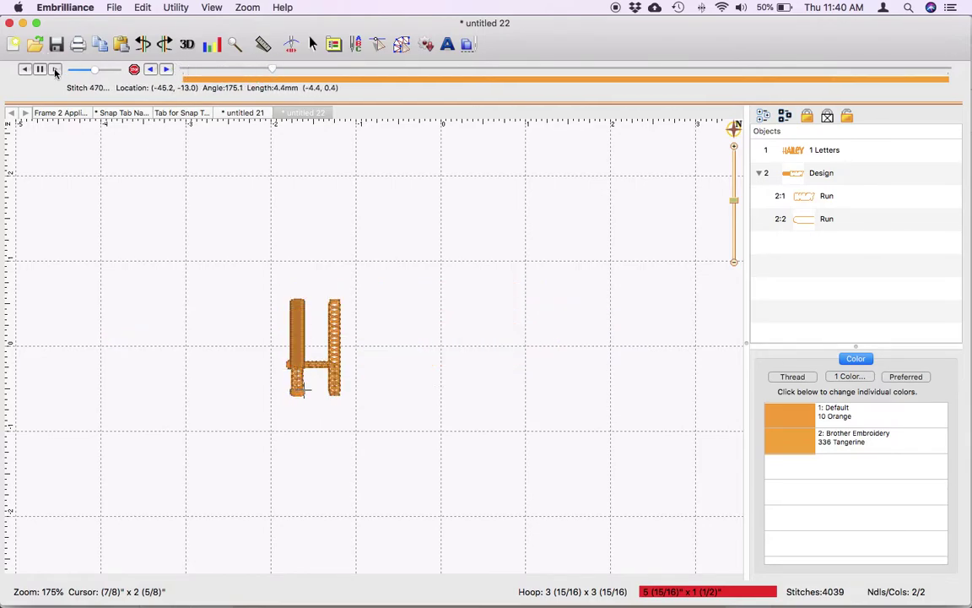
pyautogui.moveTo(267, 67)
pyautogui.mouseDown()
pyautogui.moveTo(654, 74)
pyautogui.moveTo(840, 53)
pyautogui.moveTo(848, 39)
pyautogui.moveTo(904, 40)
pyautogui.moveTo(956, 21)
pyautogui.mouseUp()
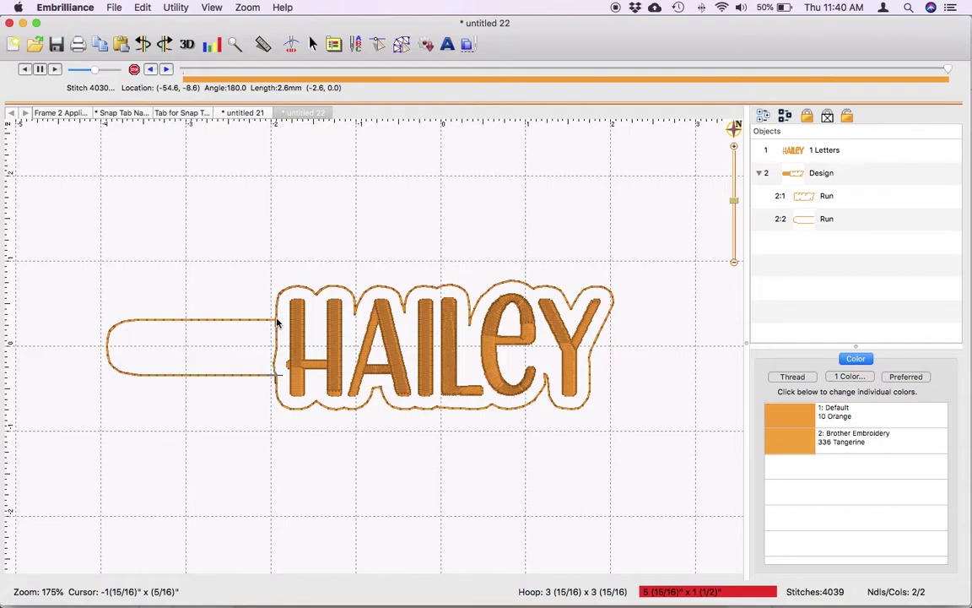
# Step: Select the name outline and adjust its entry and exit points at the upper junction with the tab line
pyautogui.click(734, 200)
pyautogui.moveTo(734, 200); pyautogui.dragTo(733, 180)
pyautogui.click(48, 232)
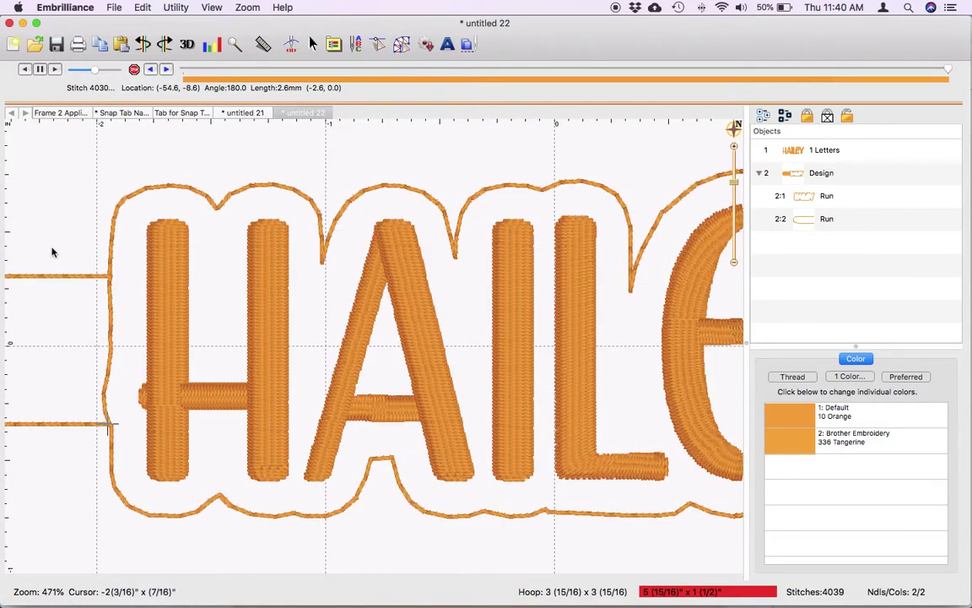
pyautogui.click(98, 278)
pyautogui.click(106, 240)
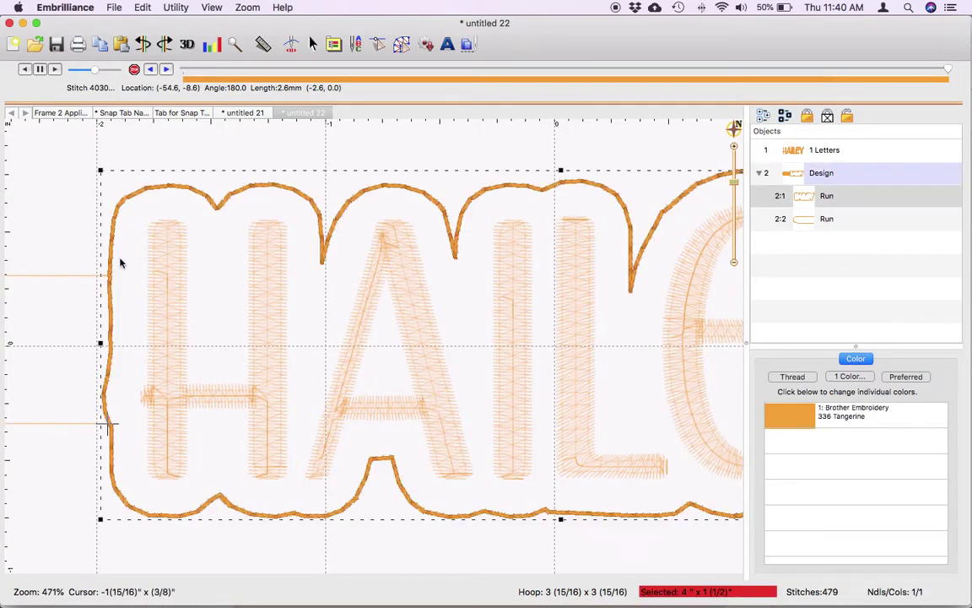
pyautogui.click(399, 46)
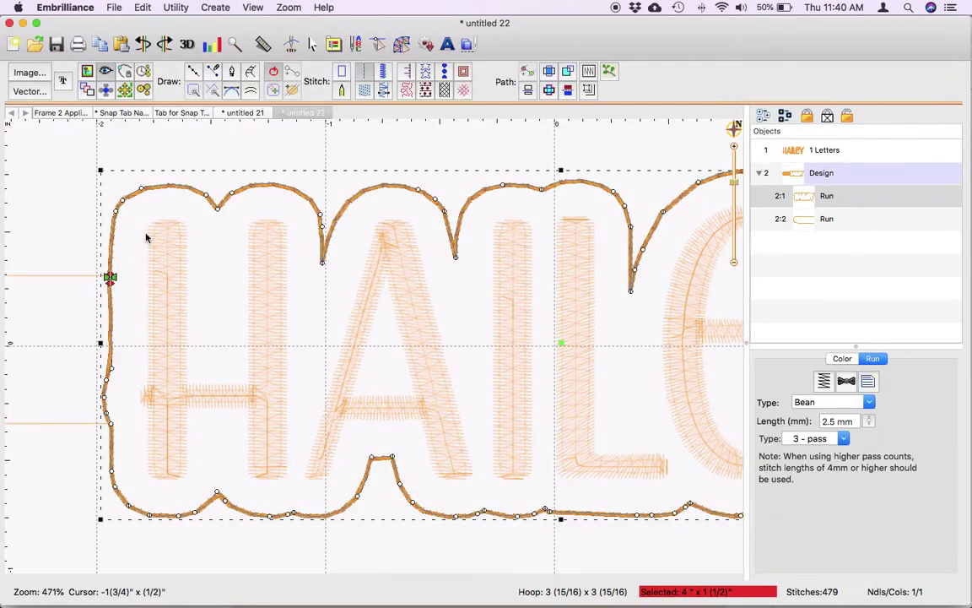
pyautogui.click(111, 279)
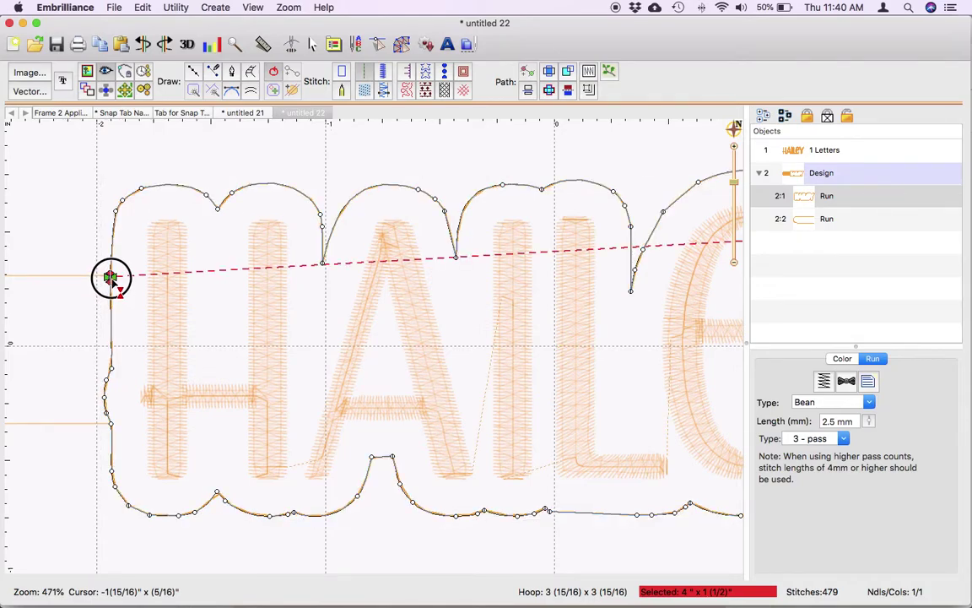
pyautogui.click(111, 279)
pyautogui.click(80, 312)
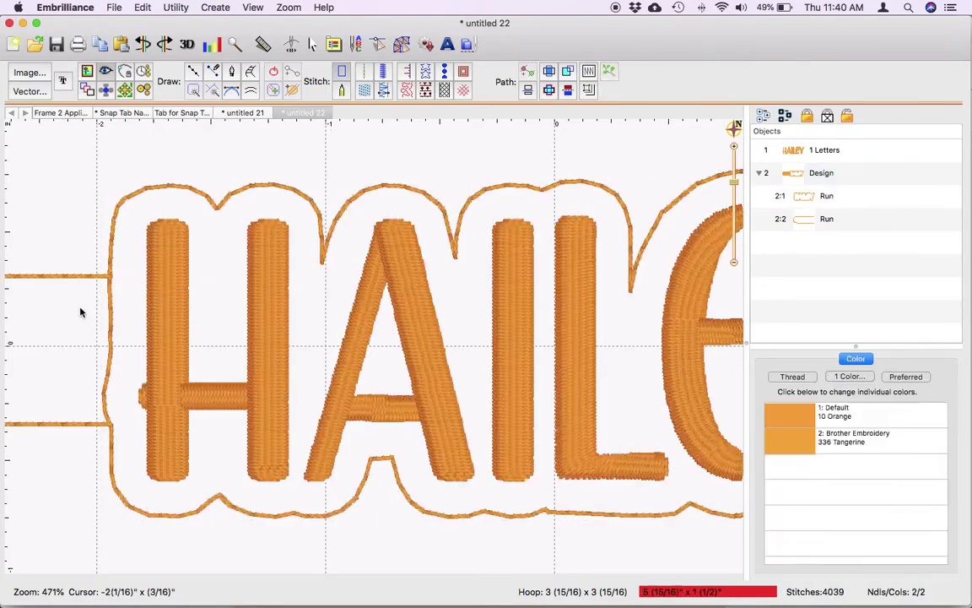
# Step: Simulate the stitching again to check how the outline's sewing continues into the tab
pyautogui.click(735, 190)
pyautogui.moveTo(735, 191); pyautogui.dragTo(731, 202)
pyautogui.click(292, 47)
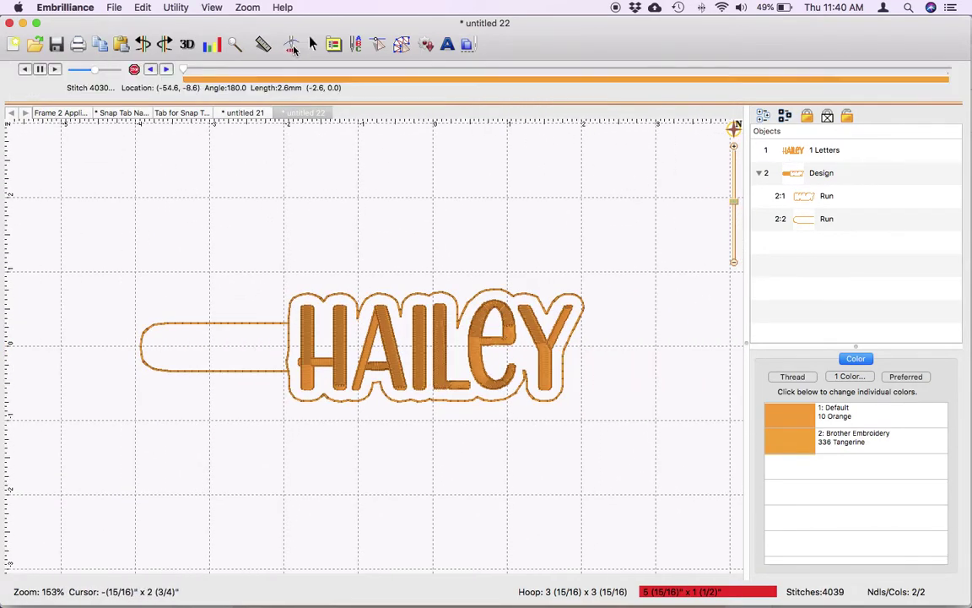
pyautogui.moveTo(690, 71); pyautogui.dragTo(968, 79)
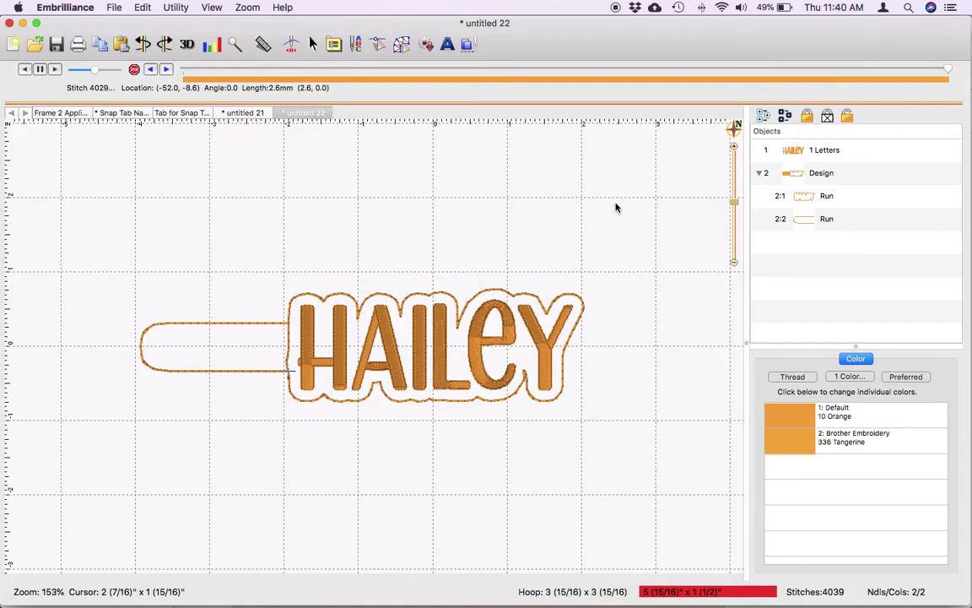
# Step: Select all objects and center the complete name and tab design in the hoop
pyautogui.press('super+a')
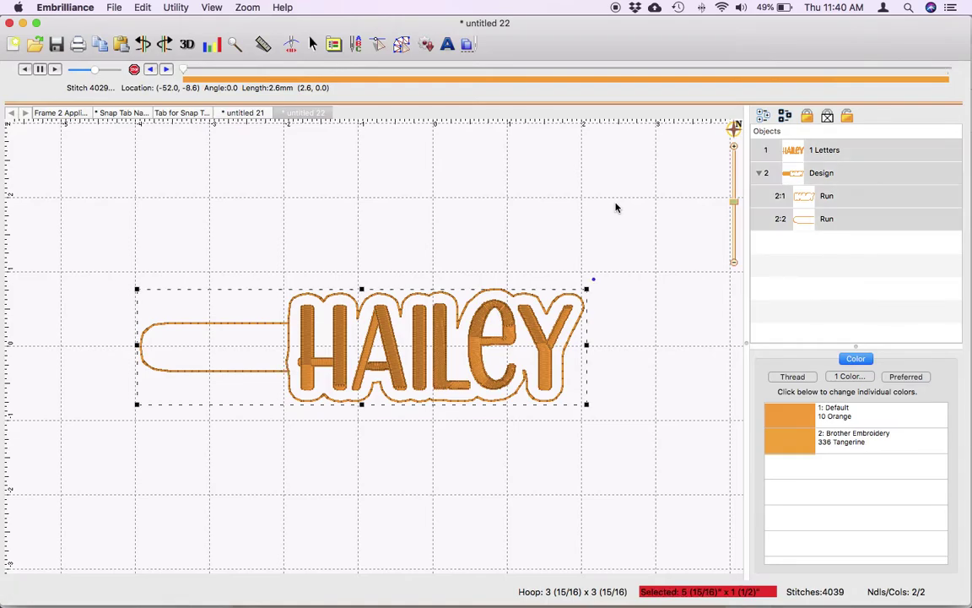
pyautogui.click(314, 45)
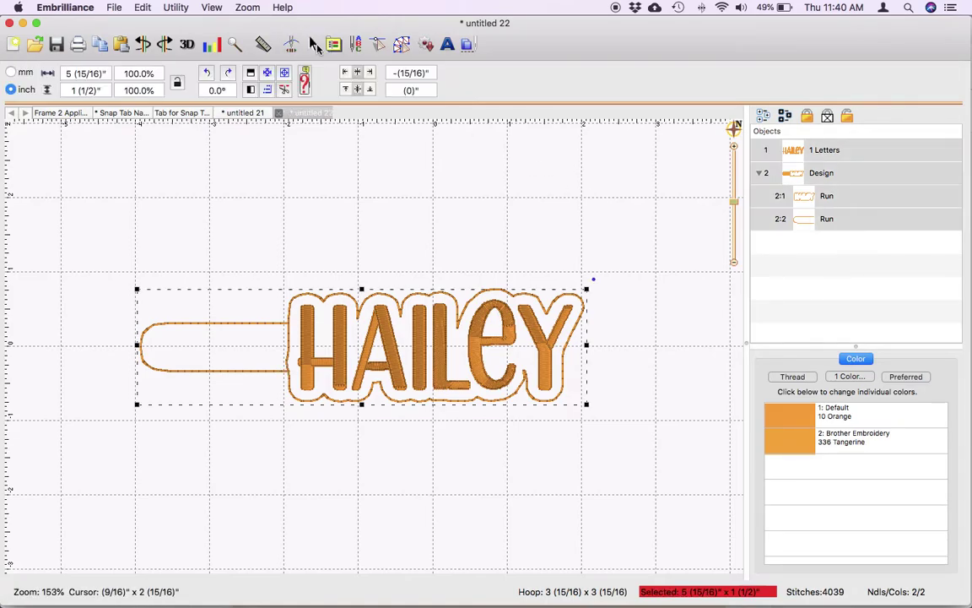
pyautogui.click(267, 73)
pyautogui.click(464, 158)
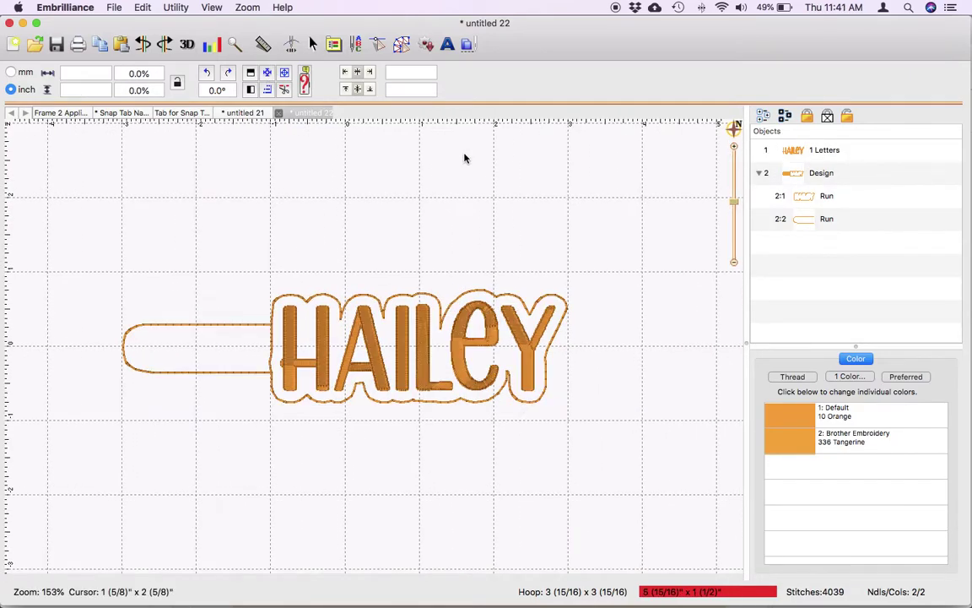
# Step: Try Baste Design on the complete selection and delete the basting object
pyautogui.click(262, 336)
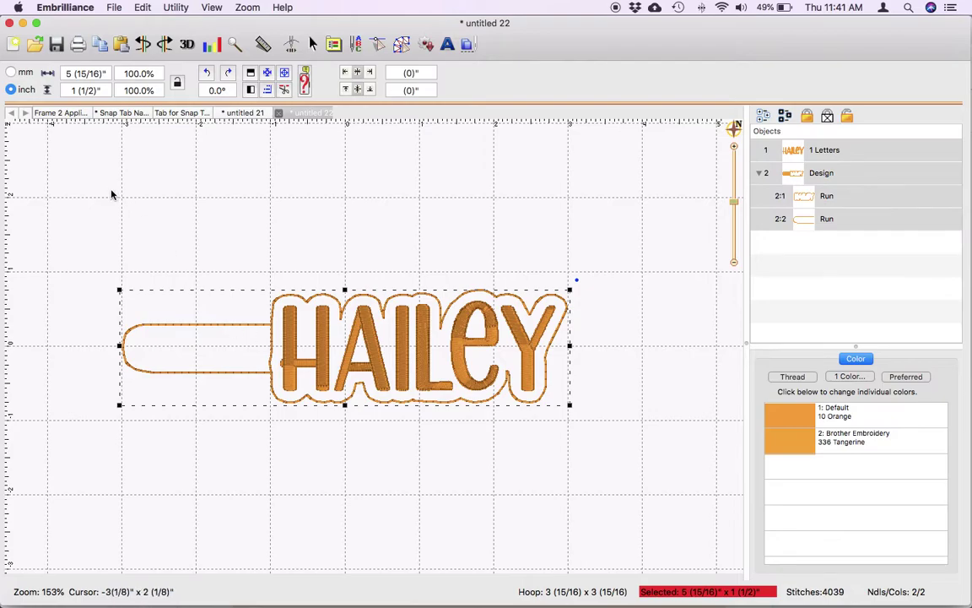
pyautogui.click(173, 6)
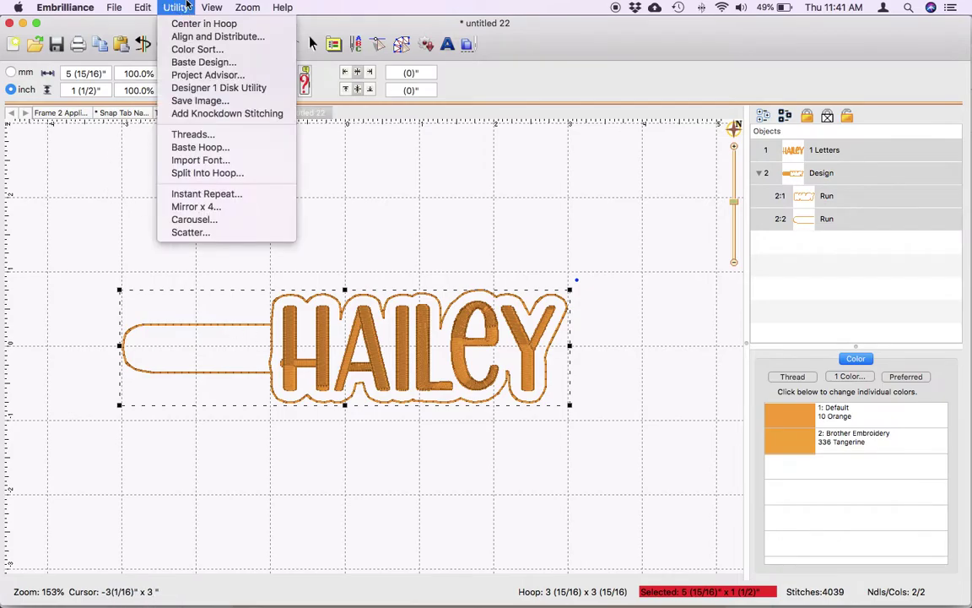
pyautogui.click(191, 62)
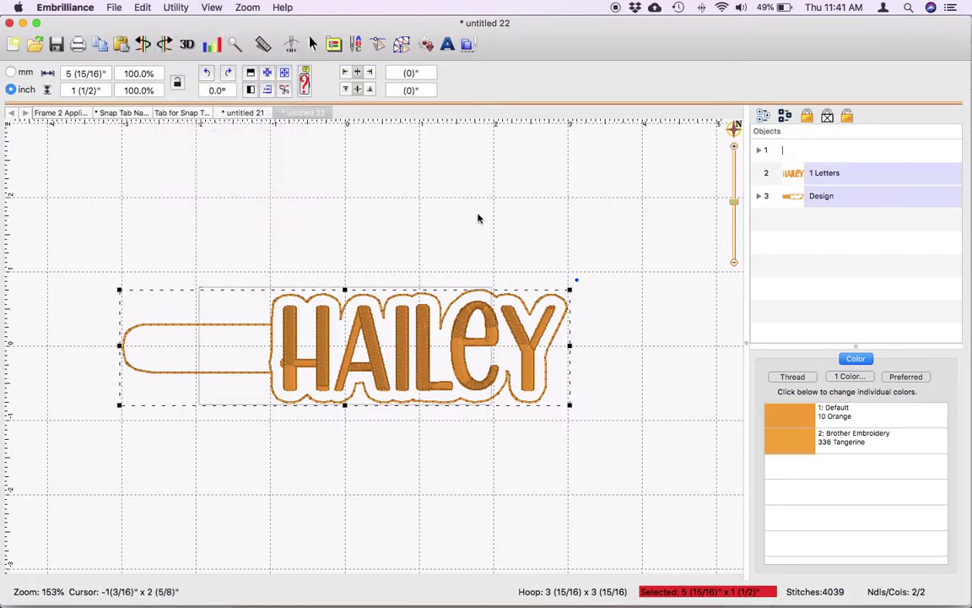
pyautogui.click(764, 157)
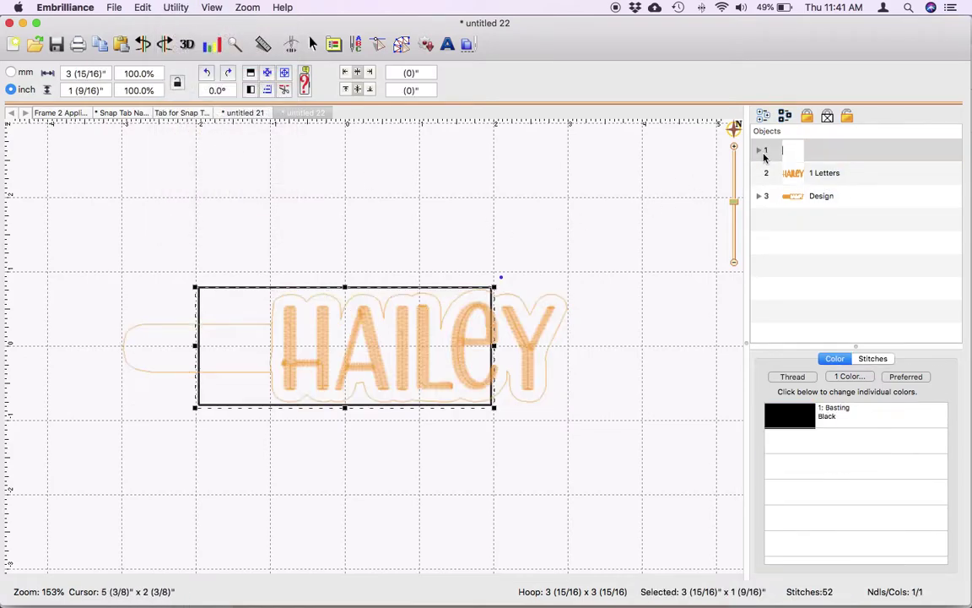
pyautogui.press('Delete')
pyautogui.click(844, 150)
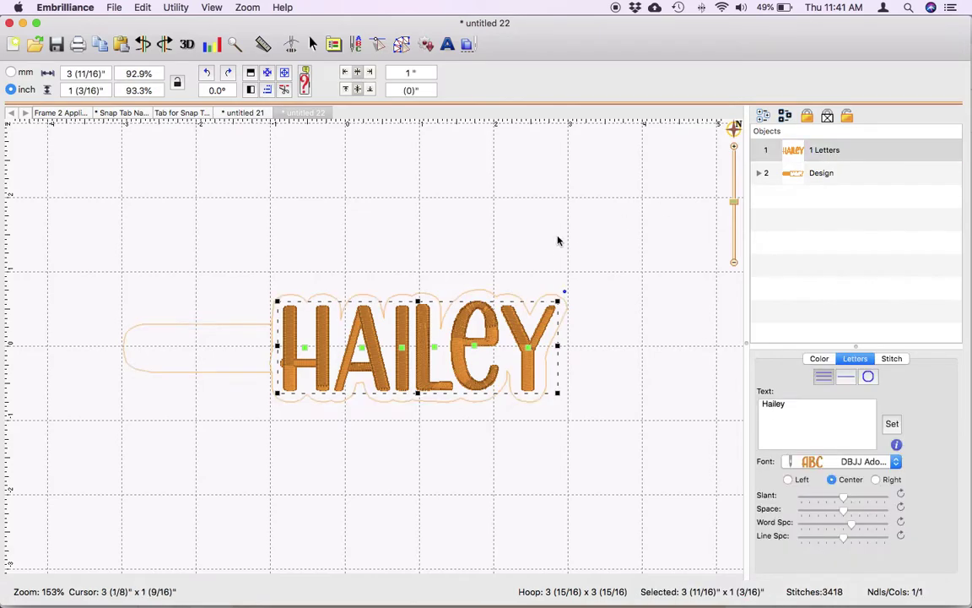
pyautogui.click(592, 300)
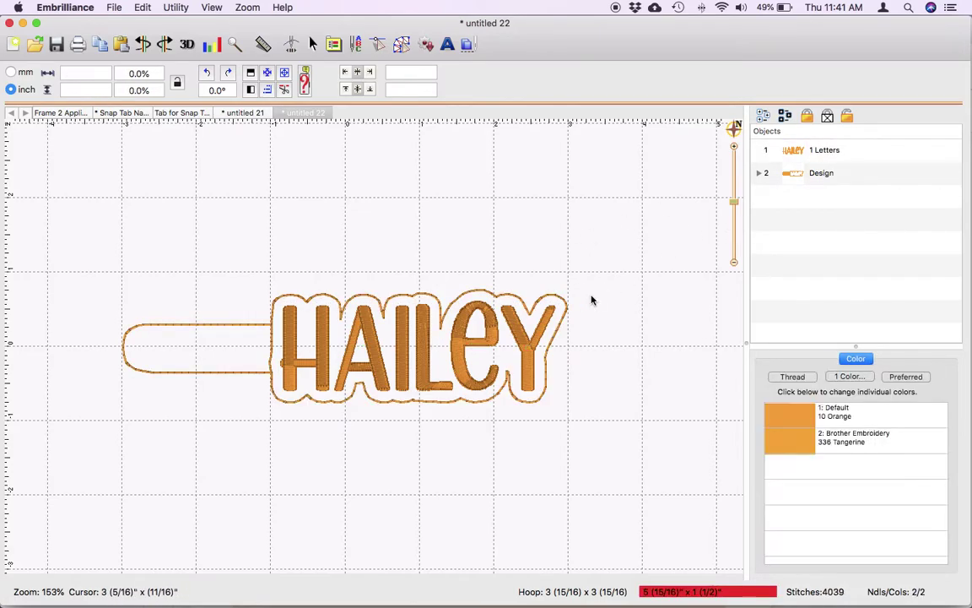